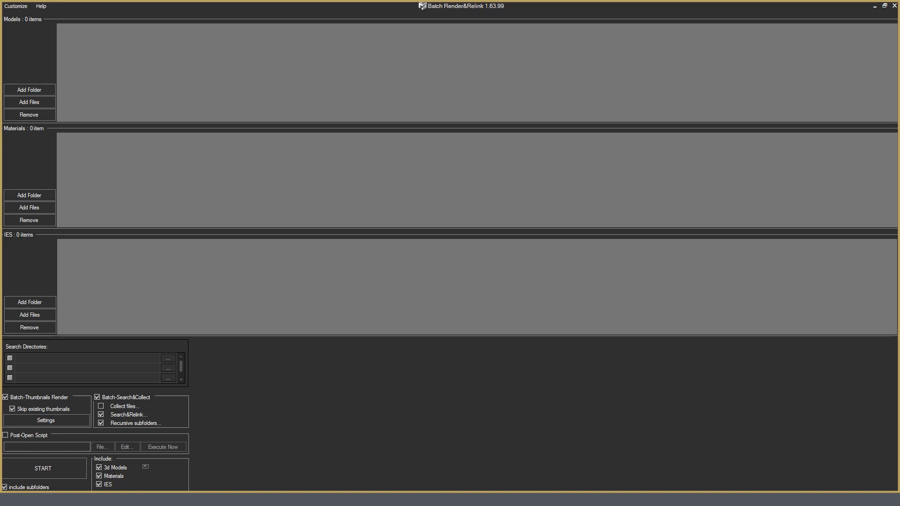
Restore the Batch Render&Relink window to a smaller size and switch to the minimized Project Manager window.
left_click(887, 6)
left_click(374, 19)
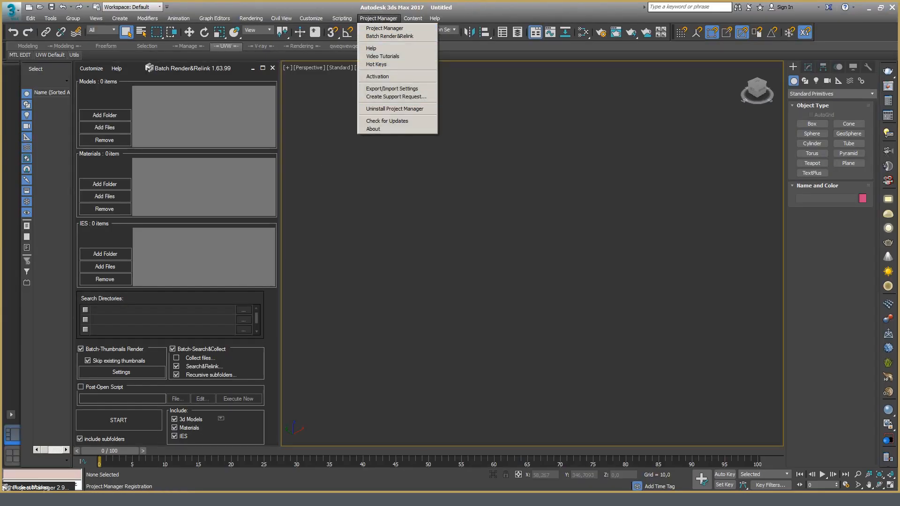
left_click(32, 487)
left_click(70, 438)
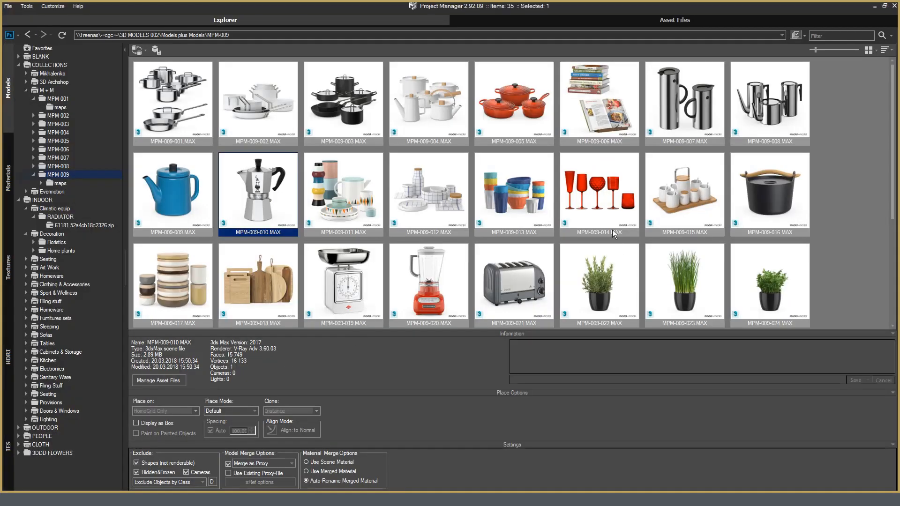
Show the thumbnail commands for the model MPM-009-003.MAX and minimize Project Manager.
left_click(353, 114)
right_click(353, 114)
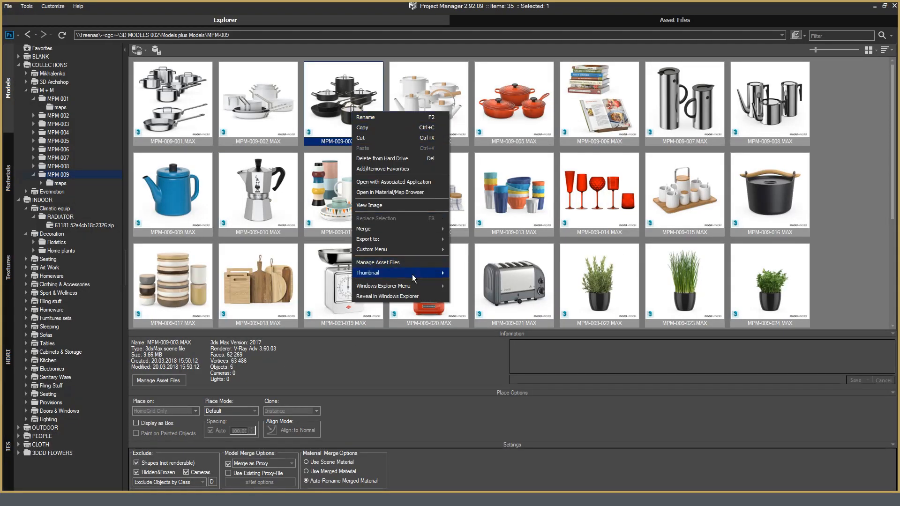
mouse_move(401, 280)
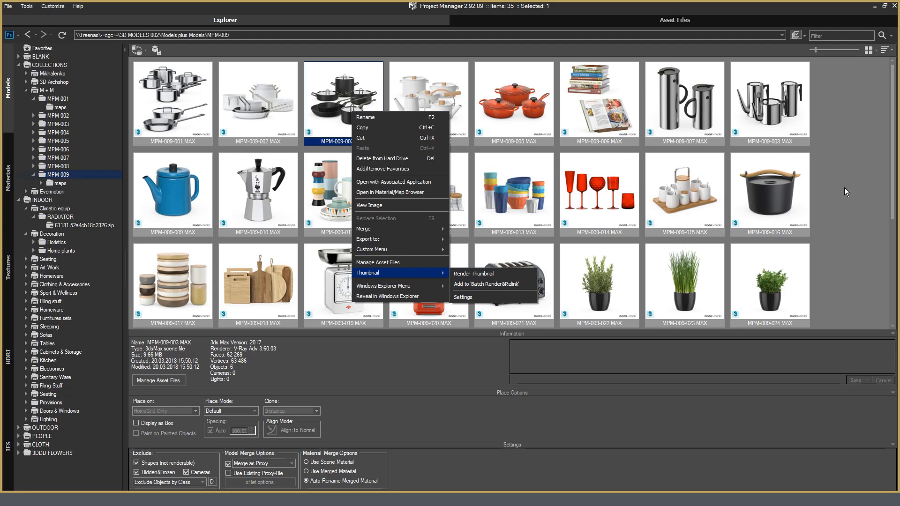
left_click(875, 6)
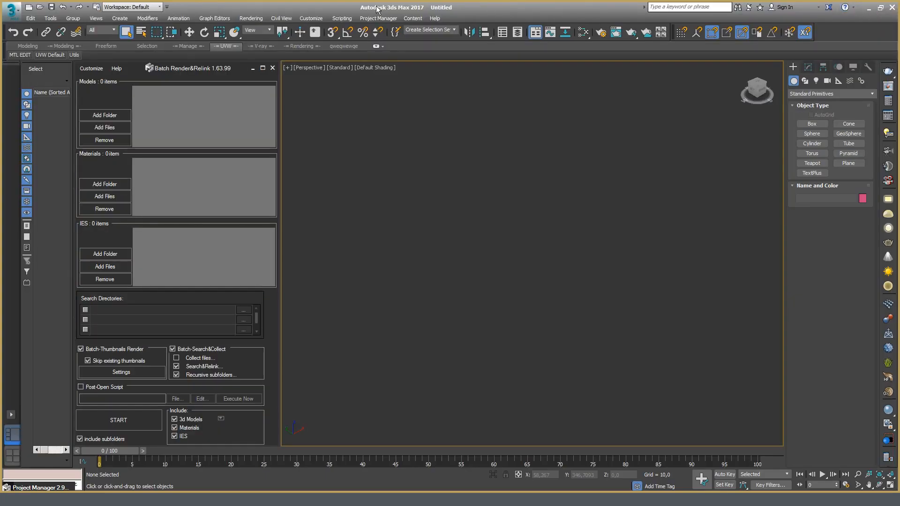
Show the Project Manager commands in 3ds Max and maximize the Batch Render&Relink window.
left_click(378, 18)
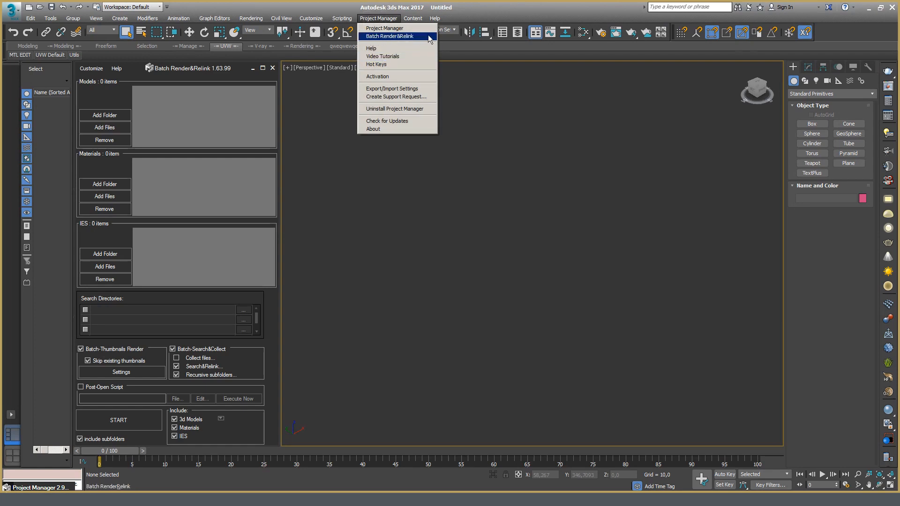
left_click(263, 69)
left_click(263, 69)
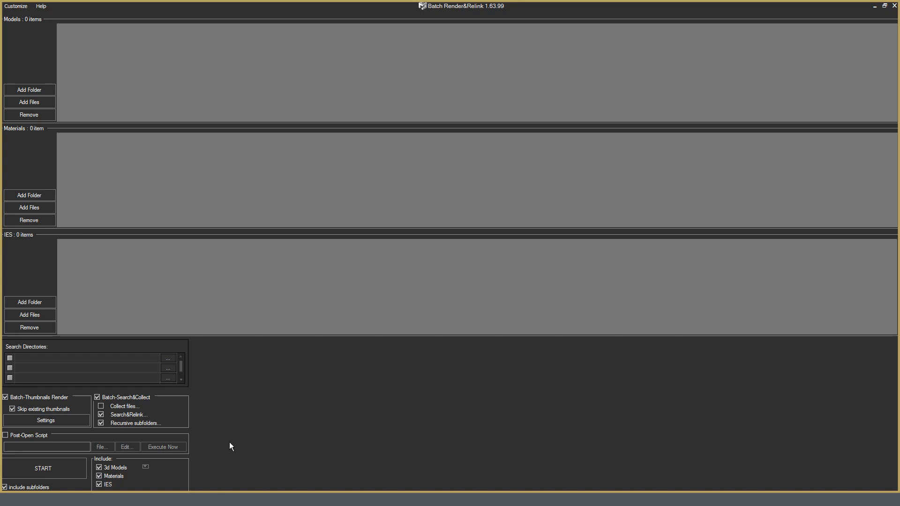
Examine the included 3D model file types and the custom extension editor, and close the editor.
left_click(145, 467)
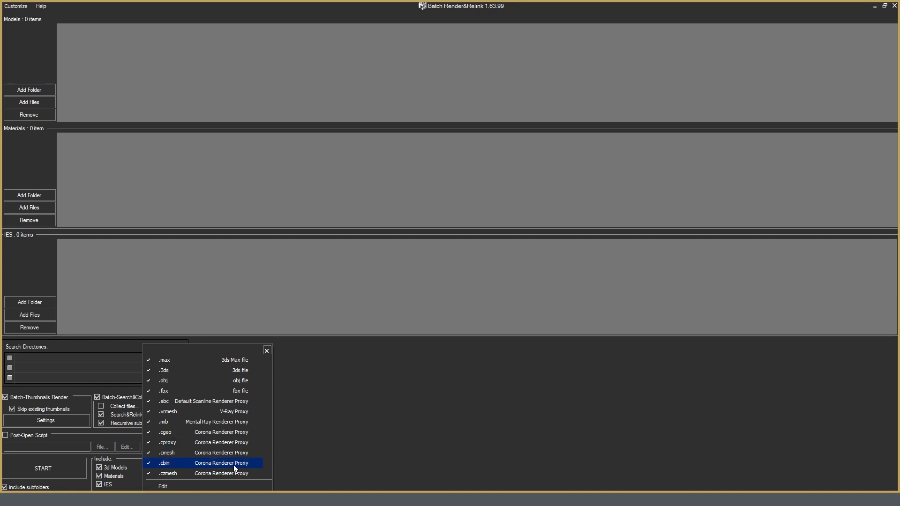
left_click(204, 489)
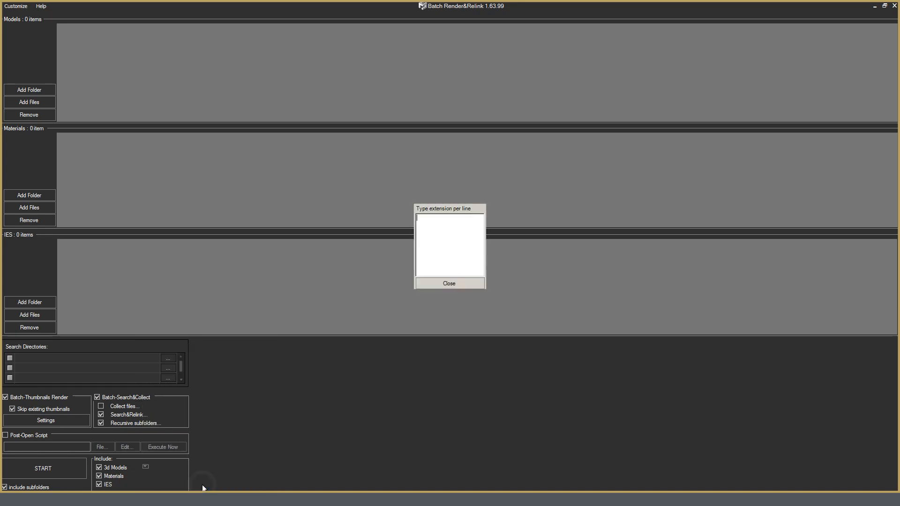
left_click(445, 283)
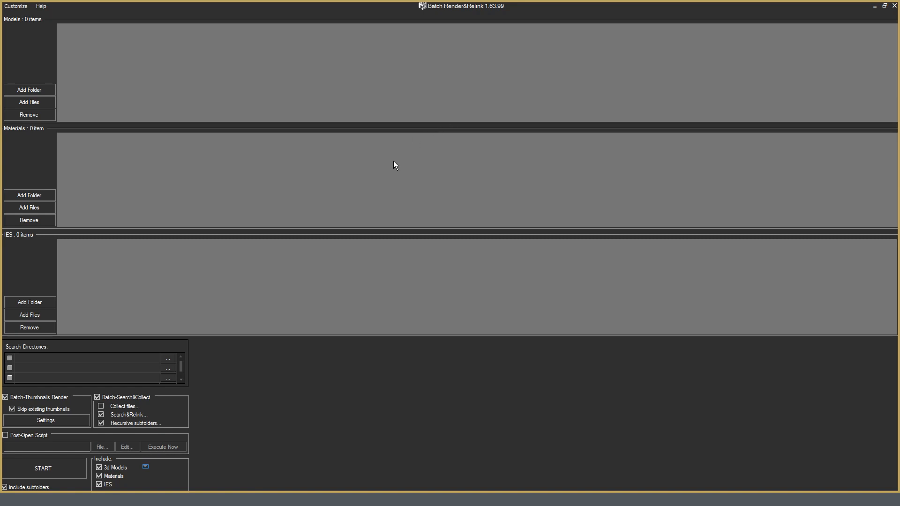
Toggle the Materials and IES categories and leave only 3d Models included in the batch.
left_click(100, 476)
left_click(99, 485)
left_click(99, 476)
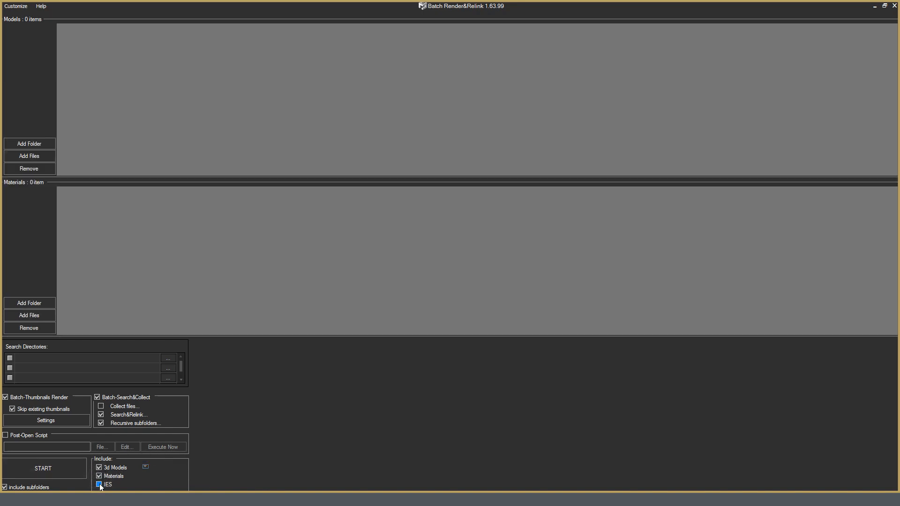
left_click(99, 485)
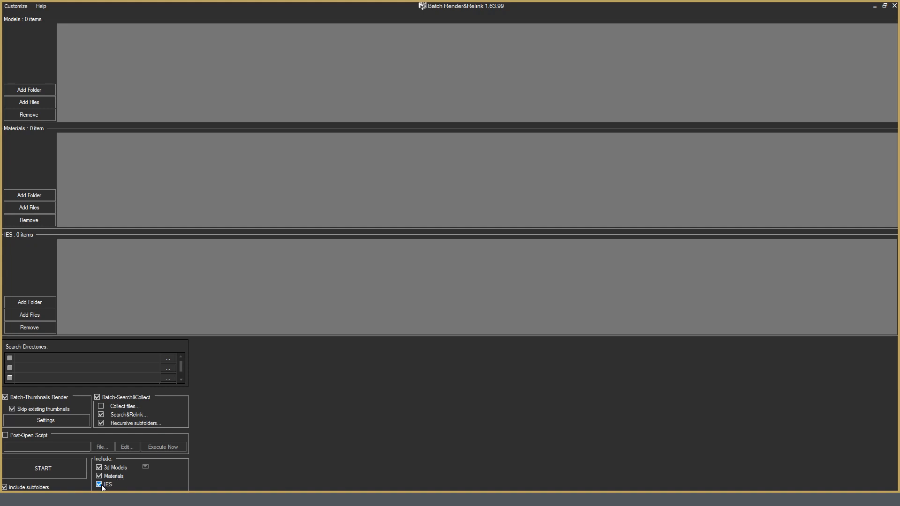
left_click(101, 485)
left_click(101, 475)
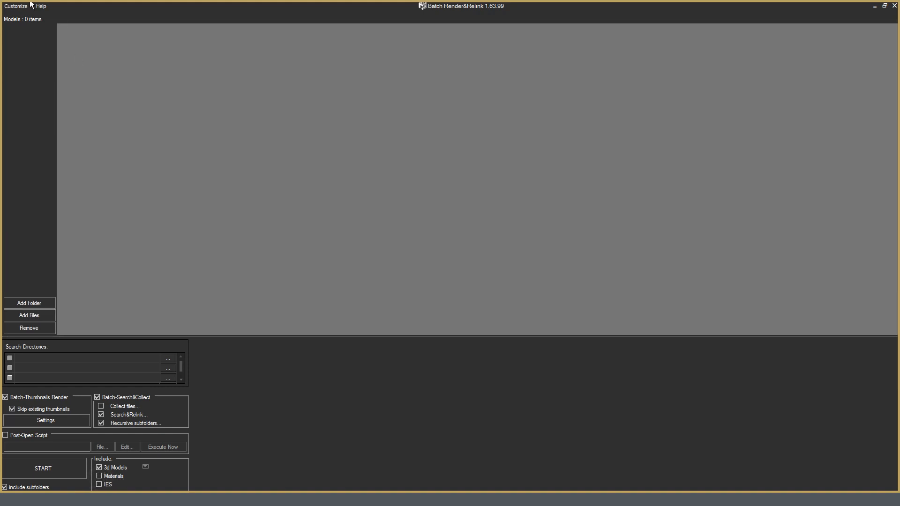
Show the logging options of Batch Render&Relink.
left_click(16, 6)
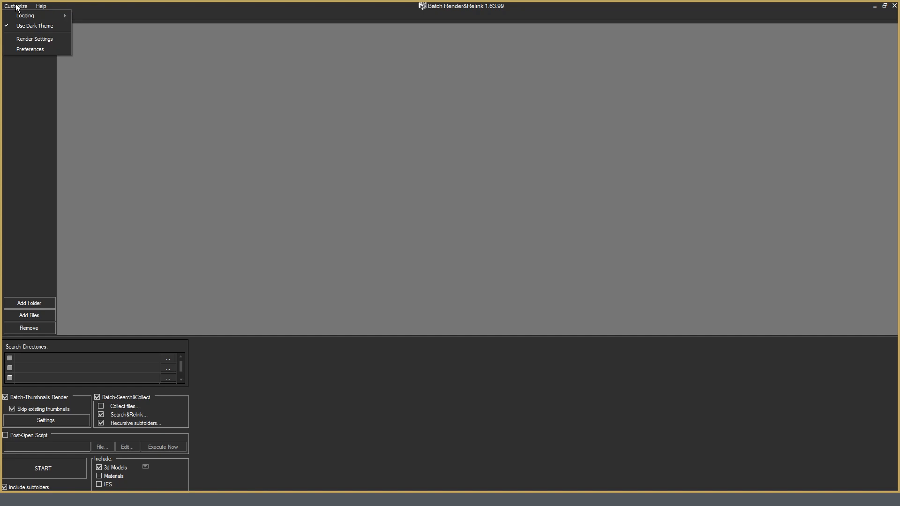
mouse_move(22, 16)
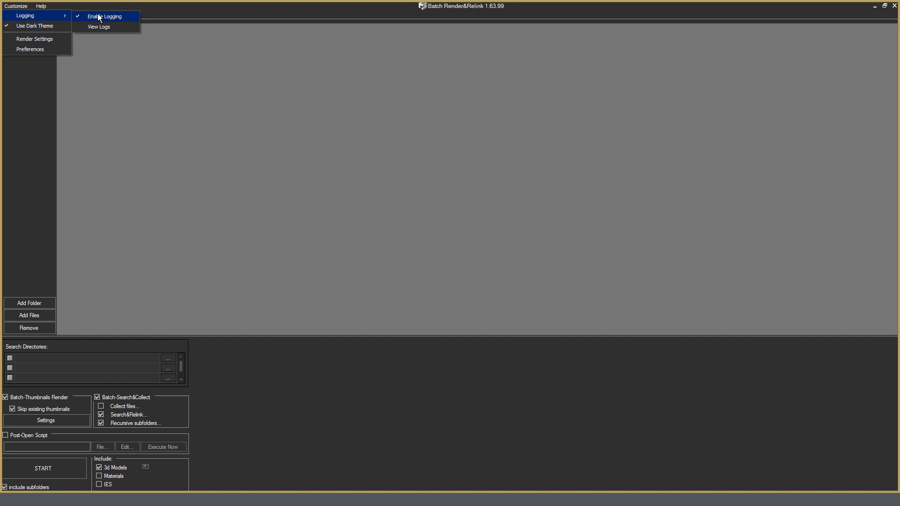
double_click(232, 5)
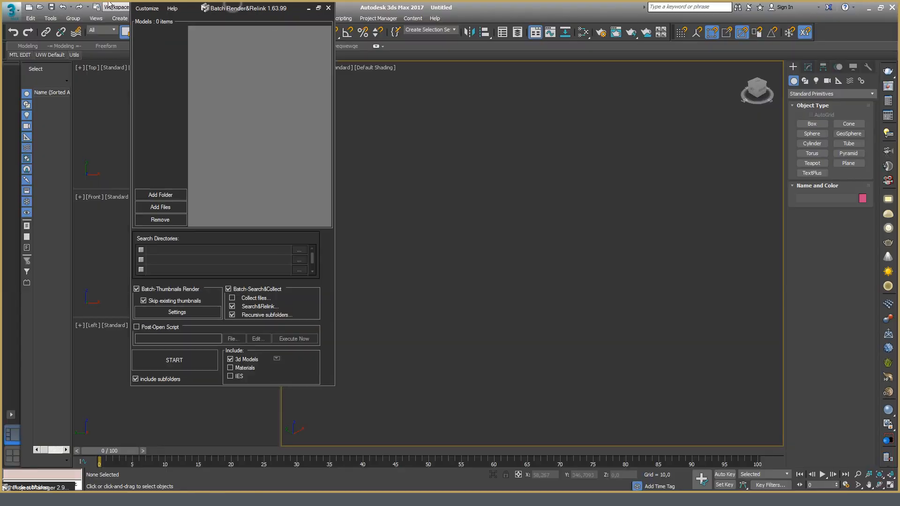
Maximize the Batch Render&Relink window and open the support request form.
left_click(318, 8)
left_click(42, 6)
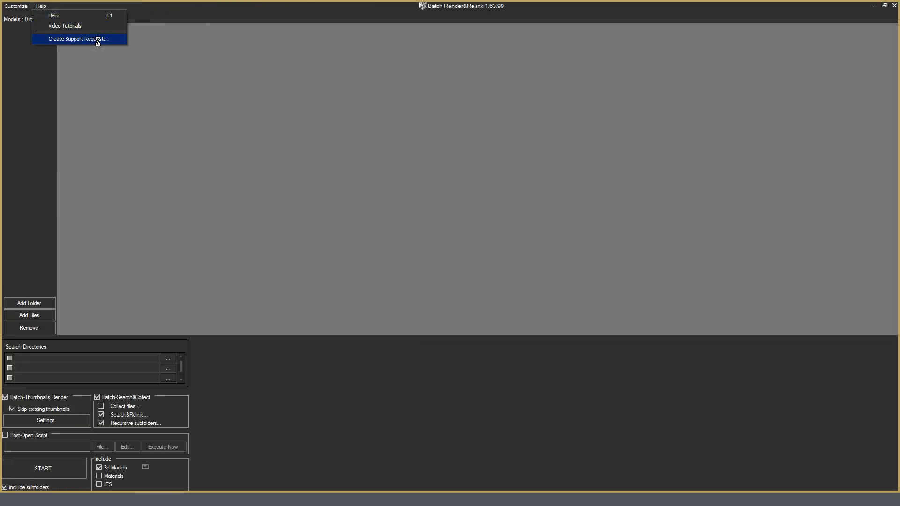
left_click(78, 38)
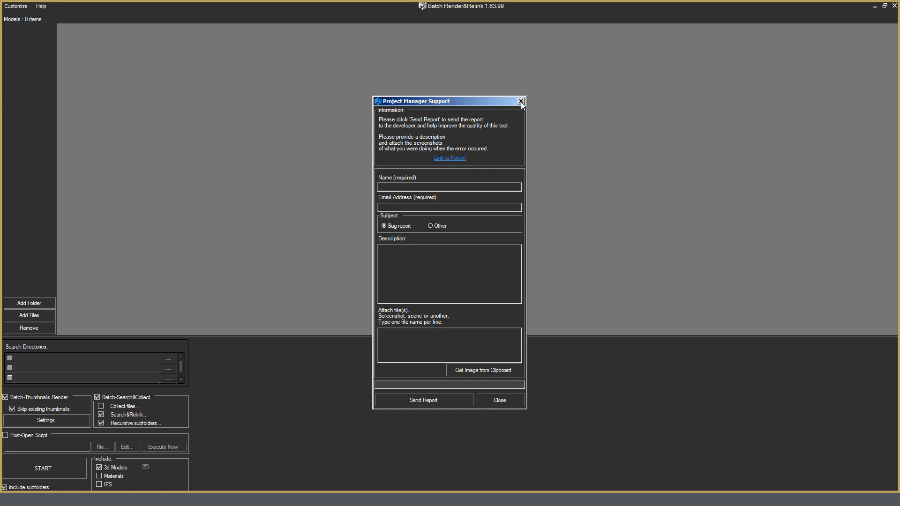
Turn off the dark theme and switch it back on.
left_click(13, 6)
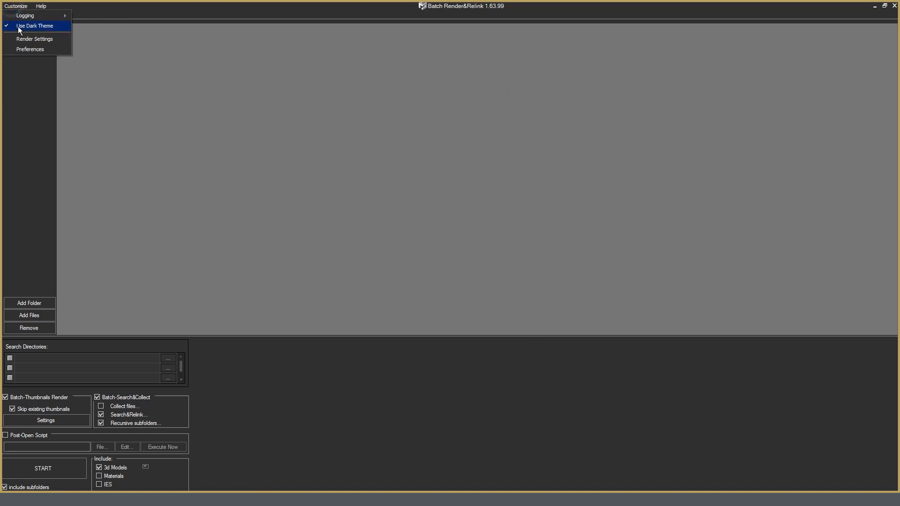
left_click(53, 27)
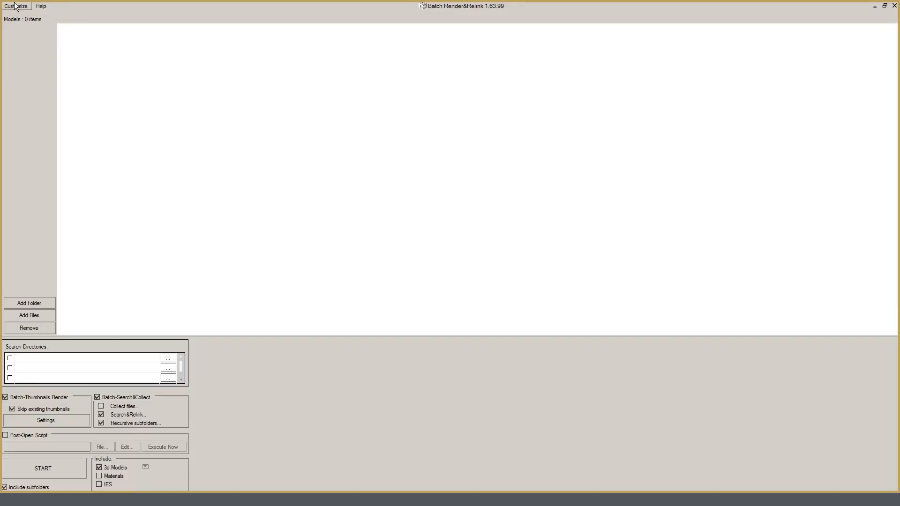
left_click(15, 6)
left_click(52, 27)
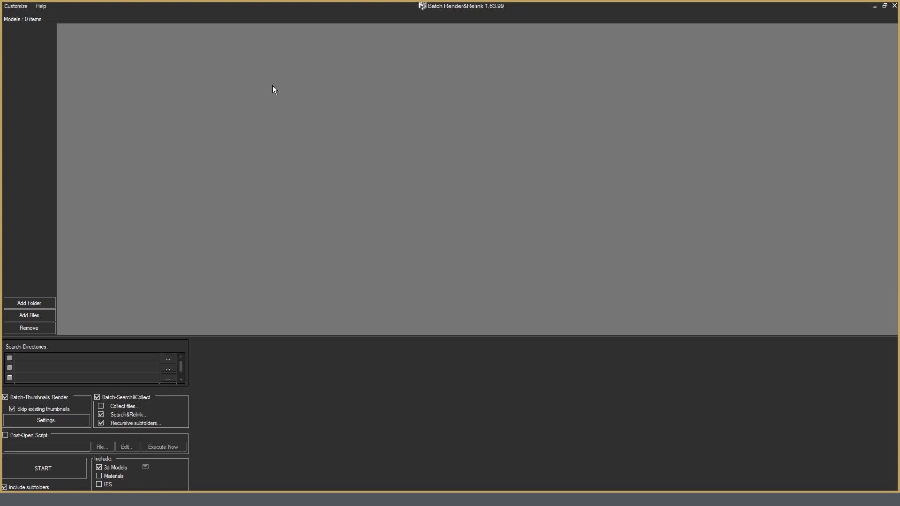
Open the thumbnail render settings and move the dialog aside to examine its 3d Models, Materials and IES options.
left_click(16, 6)
left_click(23, 40)
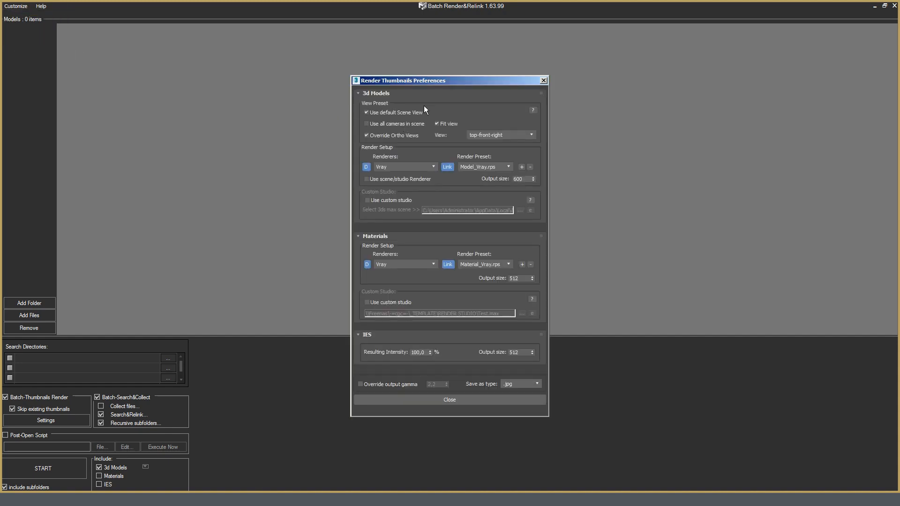
left_click_drag(479, 81, 573, 36)
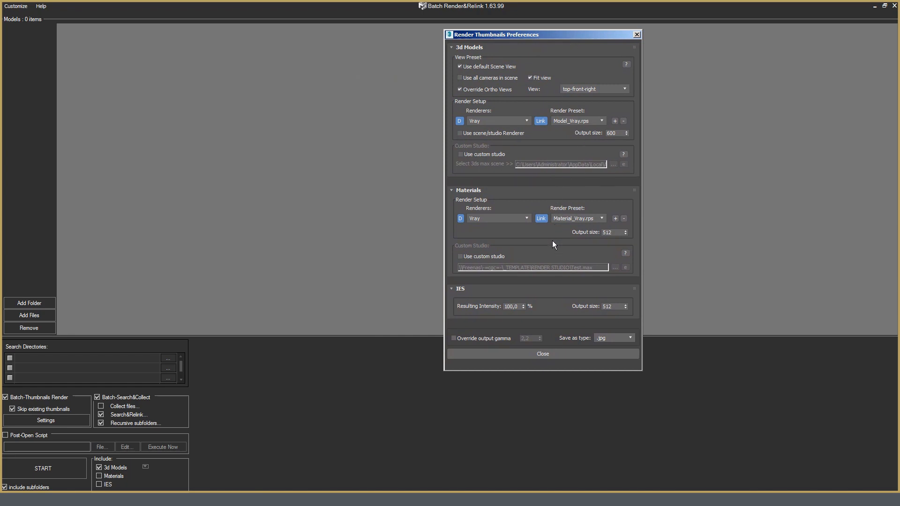
Examine the Relink&Collect preferences for existing target files, backup and unused materials, and close the dialog.
left_click(16, 6)
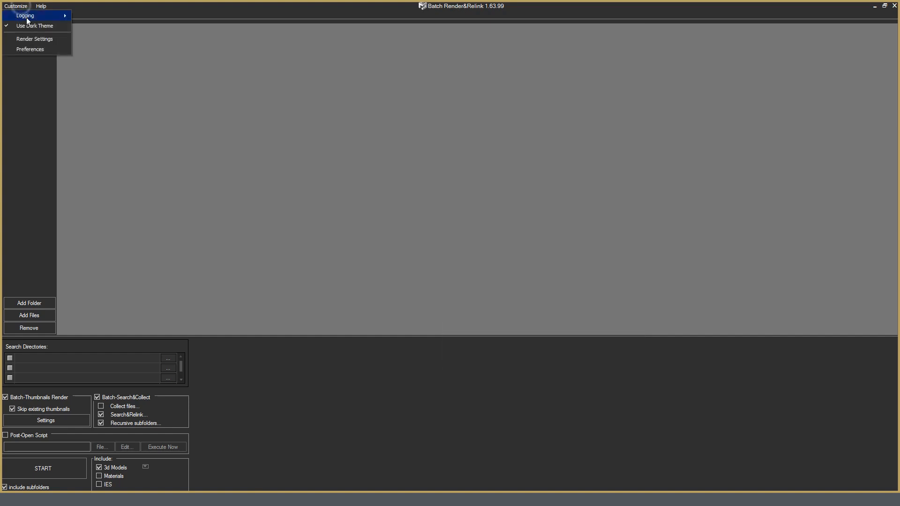
left_click(41, 51)
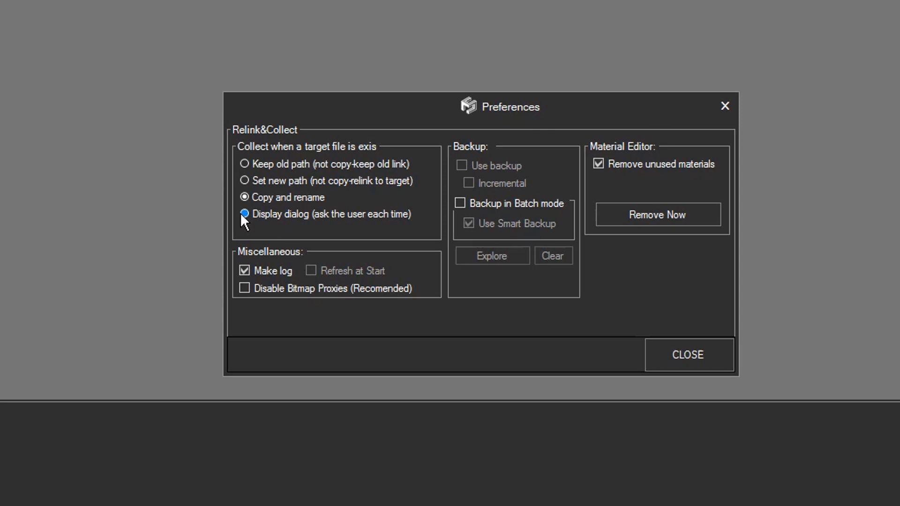
left_click(295, 215)
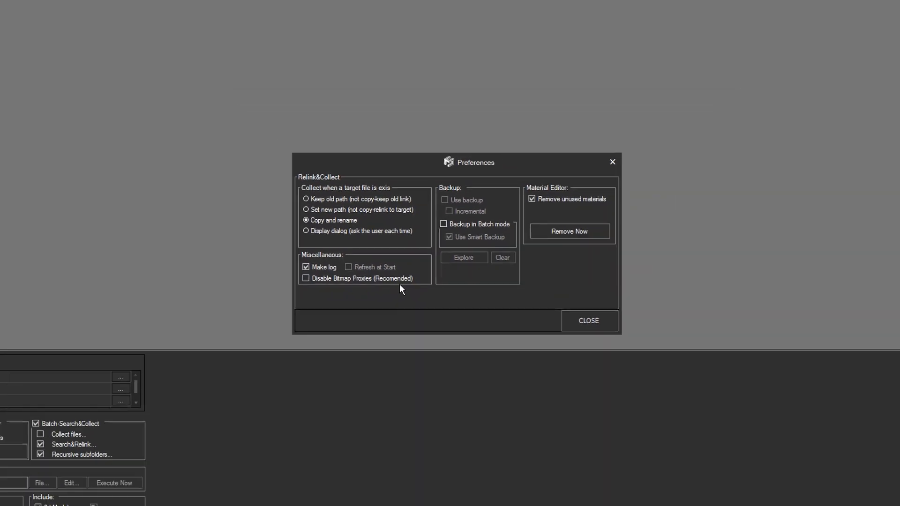
left_click(613, 162)
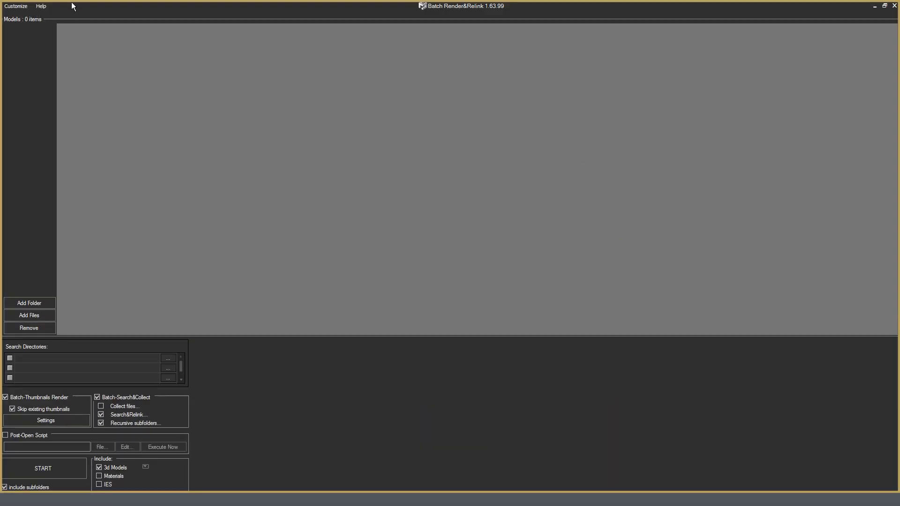
left_click(41, 7)
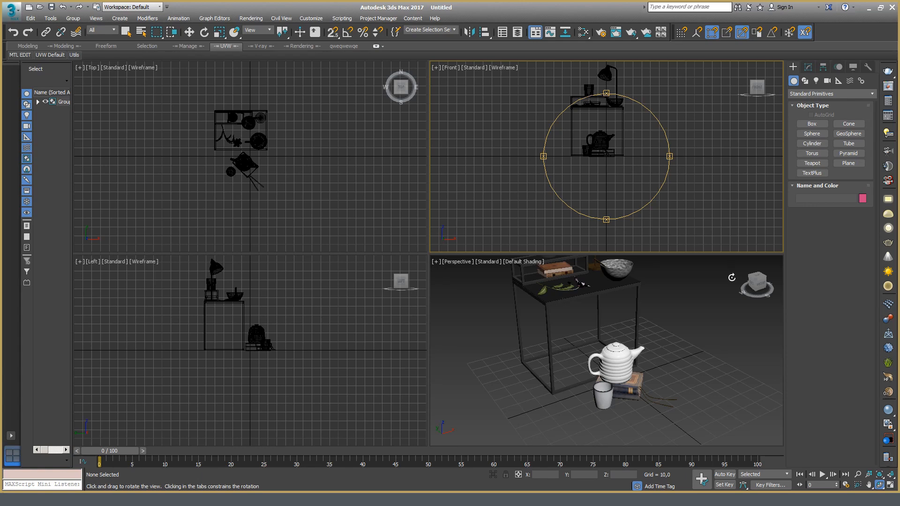
Leave the view orbit mode in 3ds Max and launch Batch Render&Relink.
right_click(627, 277)
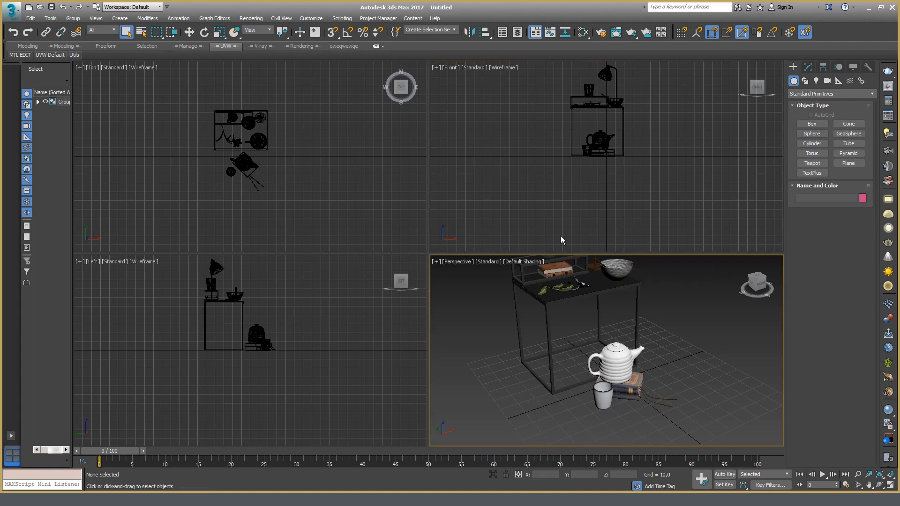
left_click(378, 19)
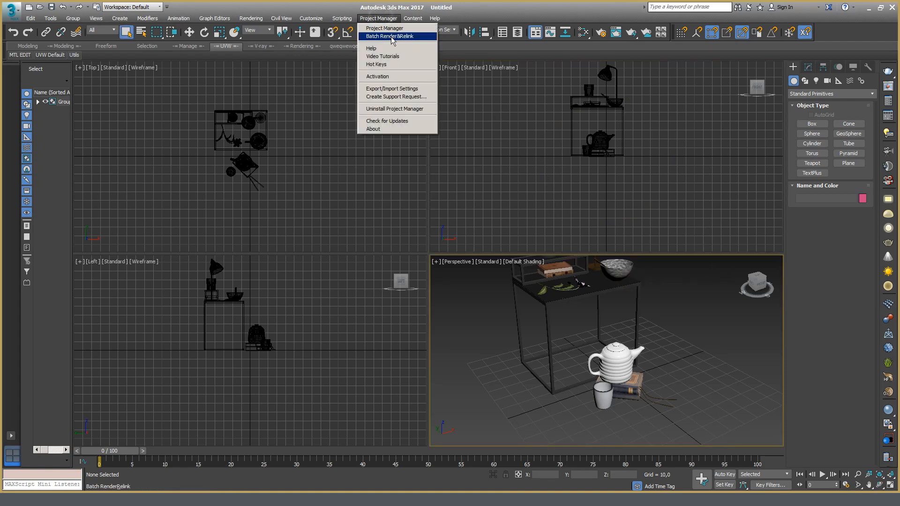
left_click(391, 36)
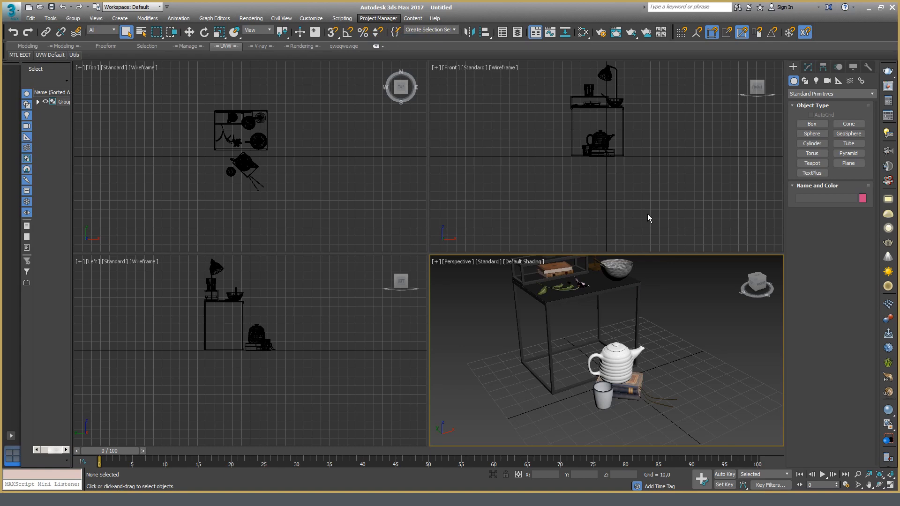
Switch to Windows Explorer, copy the path of the EVERMOTION 188 folder, and return to Batch Render&Relink.
left_click(563, 59)
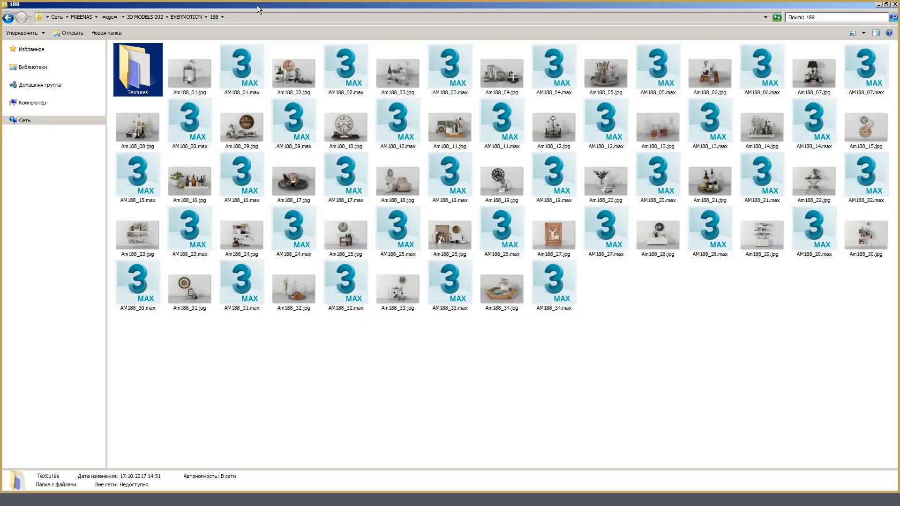
left_click(258, 17)
right_click(159, 19)
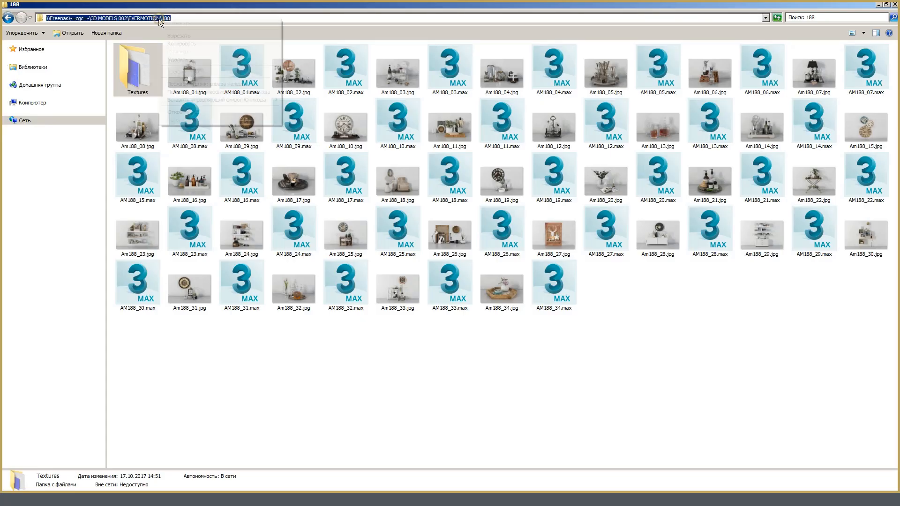
left_click(193, 43)
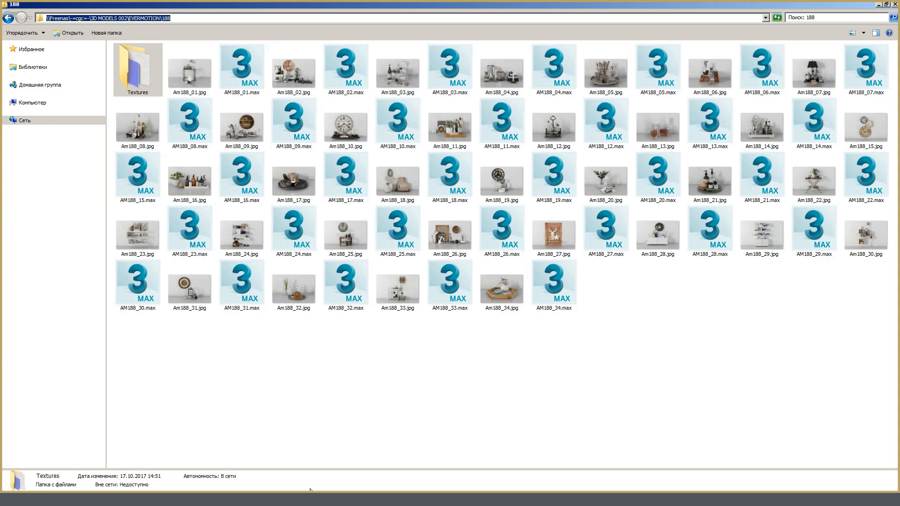
left_click(101, 498)
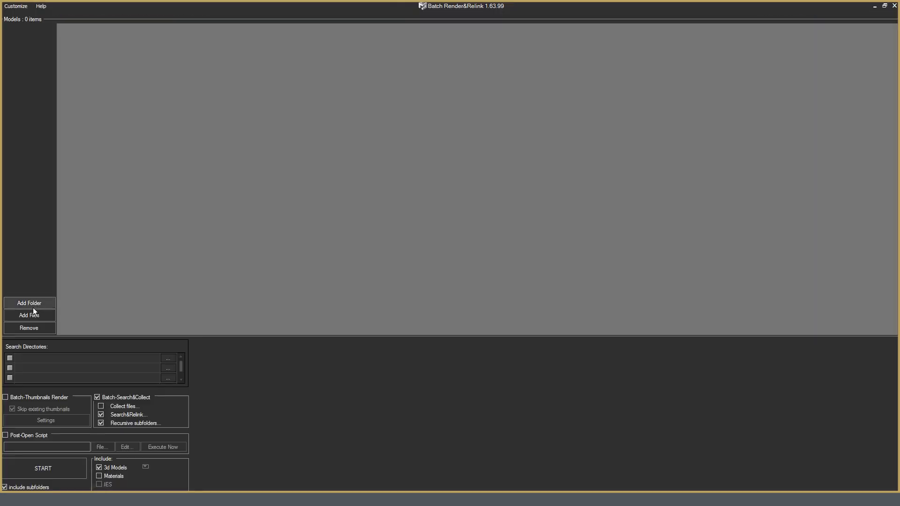
Add the EVERMOTION 188 folder to the models list by entering its copied path.
left_click(32, 305)
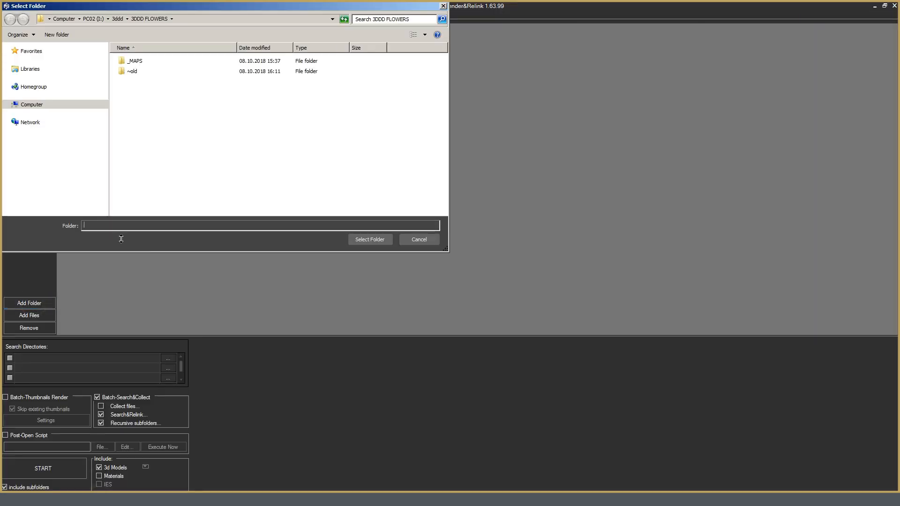
key("ctrl+v")
key("Return")
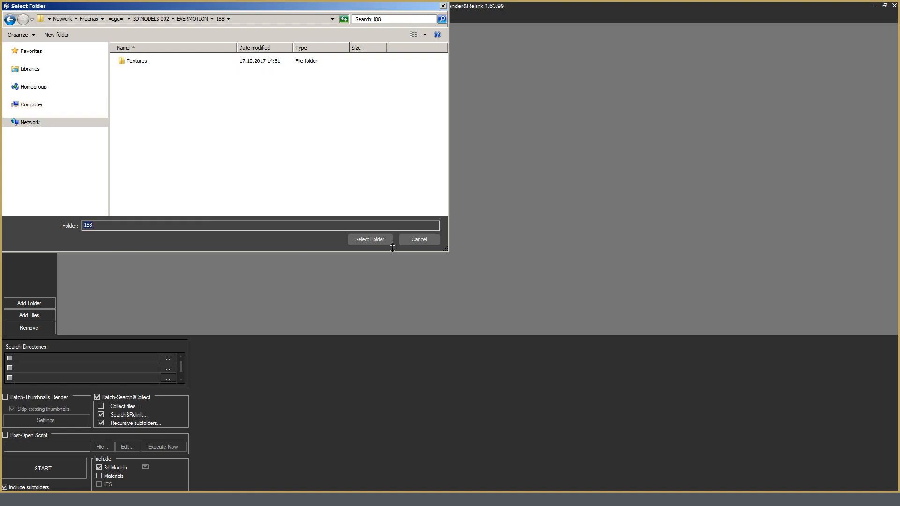
left_click(375, 241)
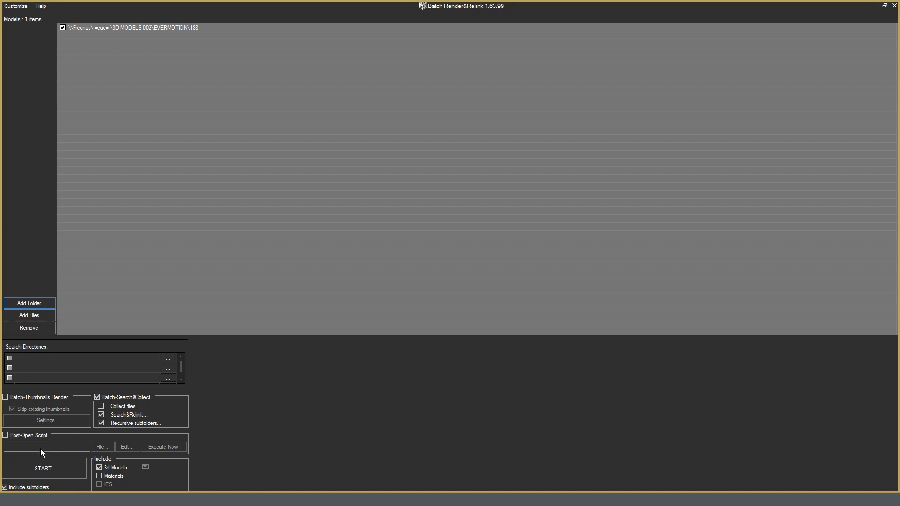
Switch to Windows Explorer and look over the Textures folder, AM188_01.max and its preview image Am188_01.jpg.
key("alt+Tab")
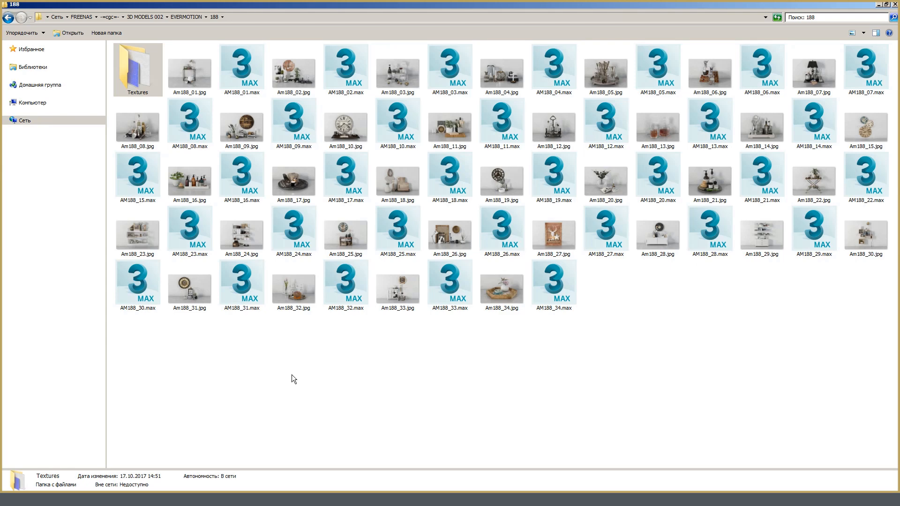
left_click(162, 83)
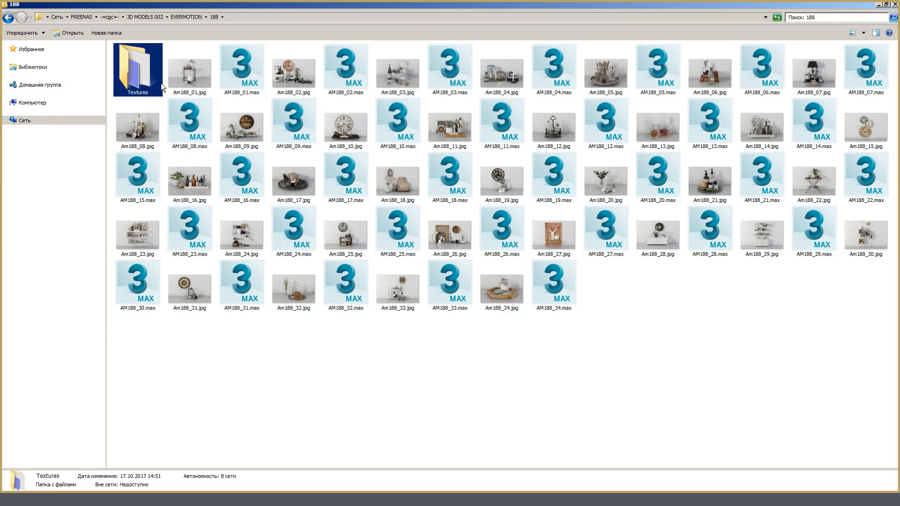
left_click(242, 75)
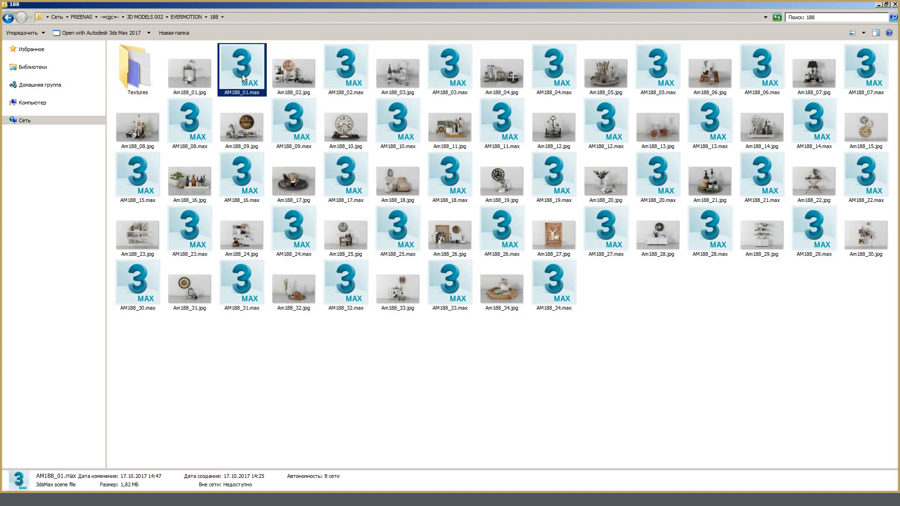
left_click(186, 73)
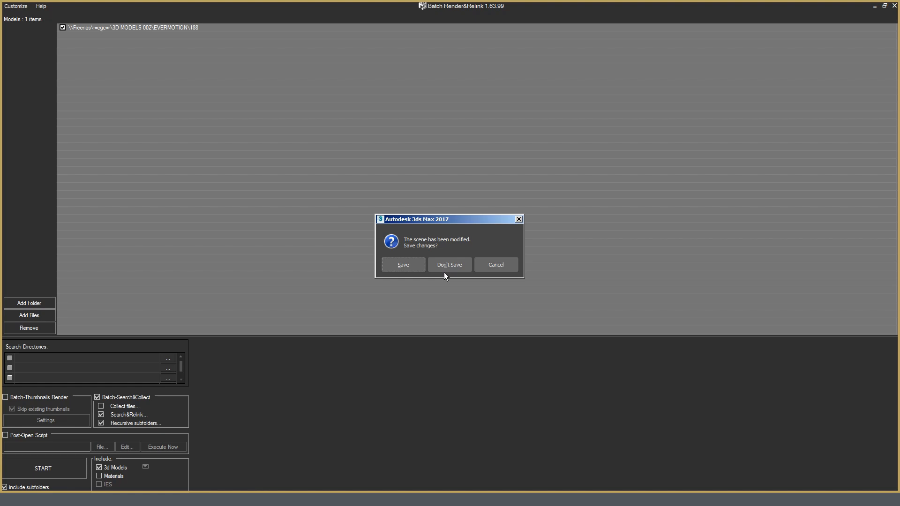
Run the batch relink without saving the current scene's changes, and close Batch Render&Relink once processing is done.
left_click(457, 270)
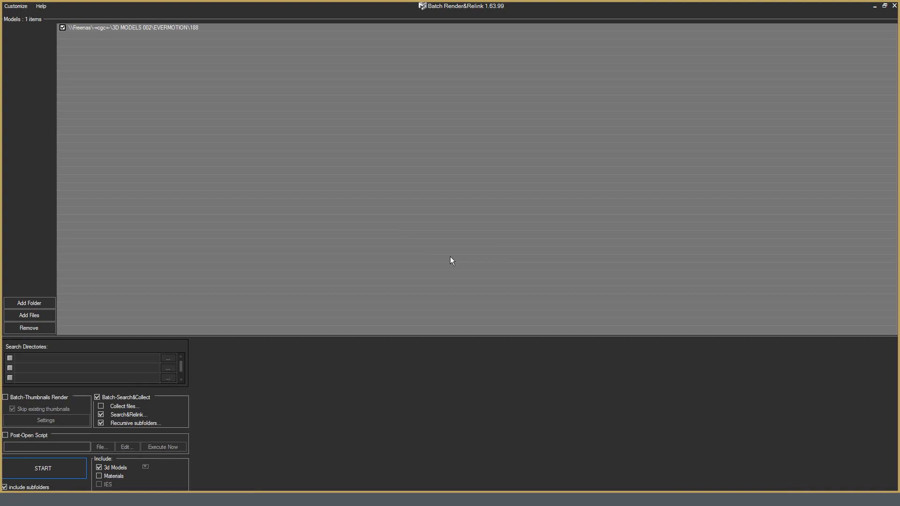
left_click(895, 7)
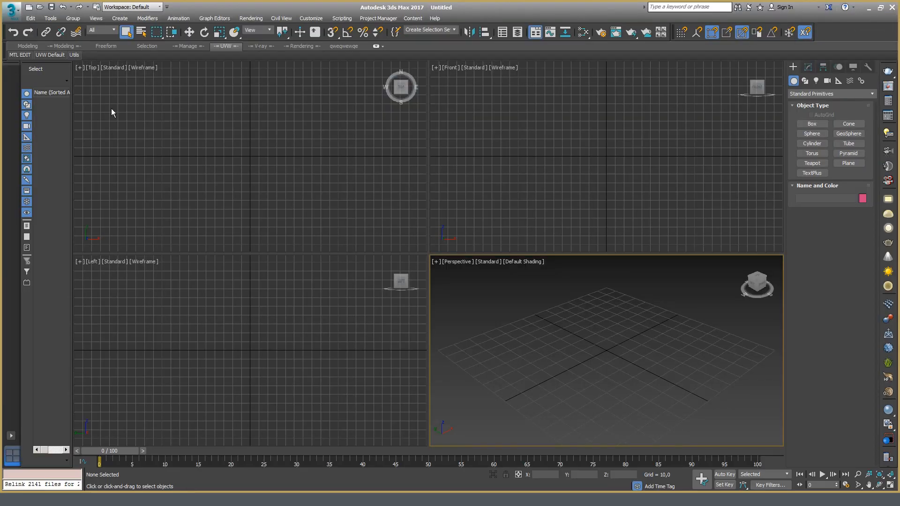
Start merging a file into the empty scene, look through the 188 folder in Windows Explorer, and choose AM188_20.max.
left_click(15, 17)
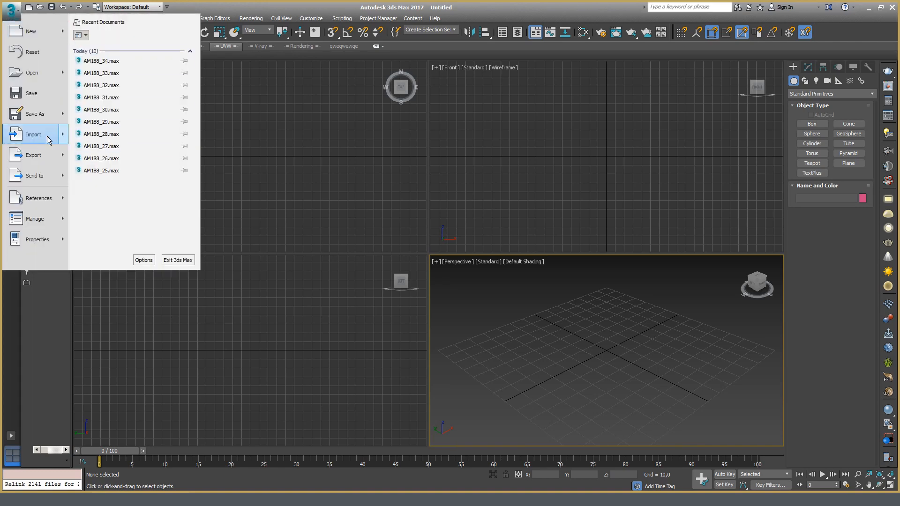
mouse_move(49, 140)
left_click(123, 79)
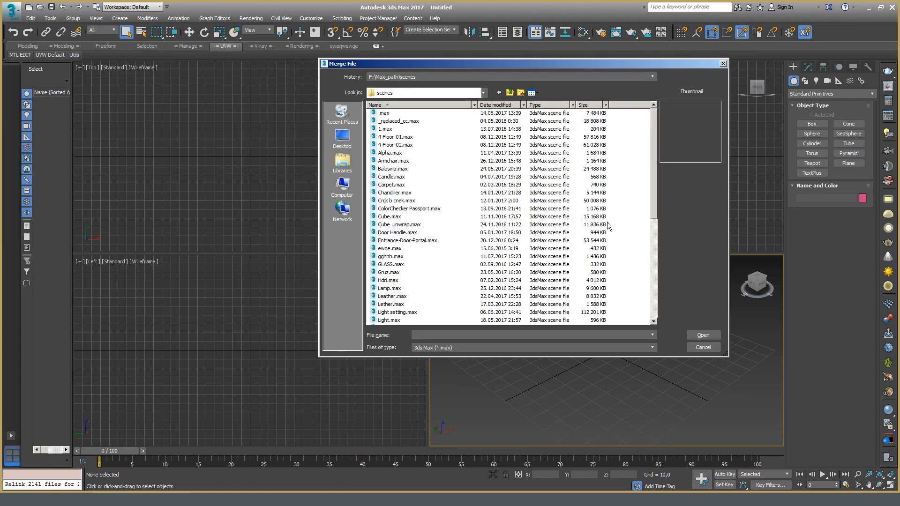
key("alt+Tab")
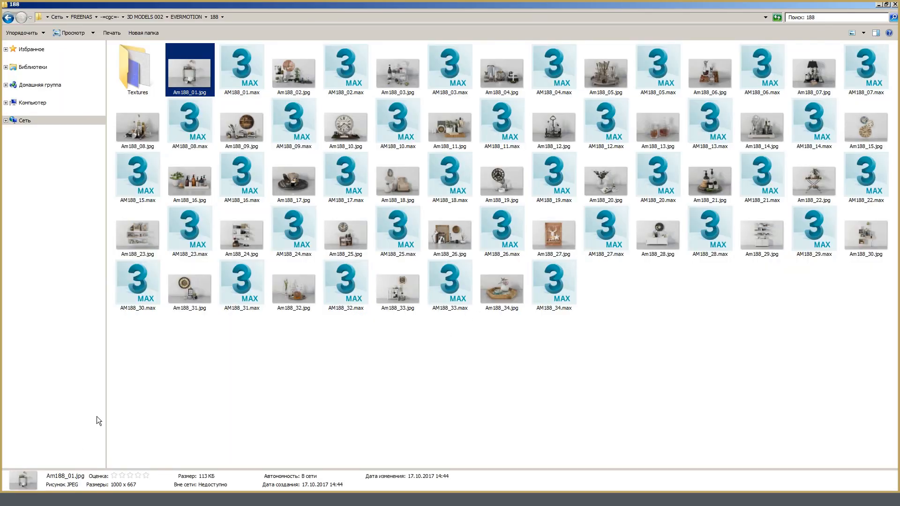
left_click(292, 127)
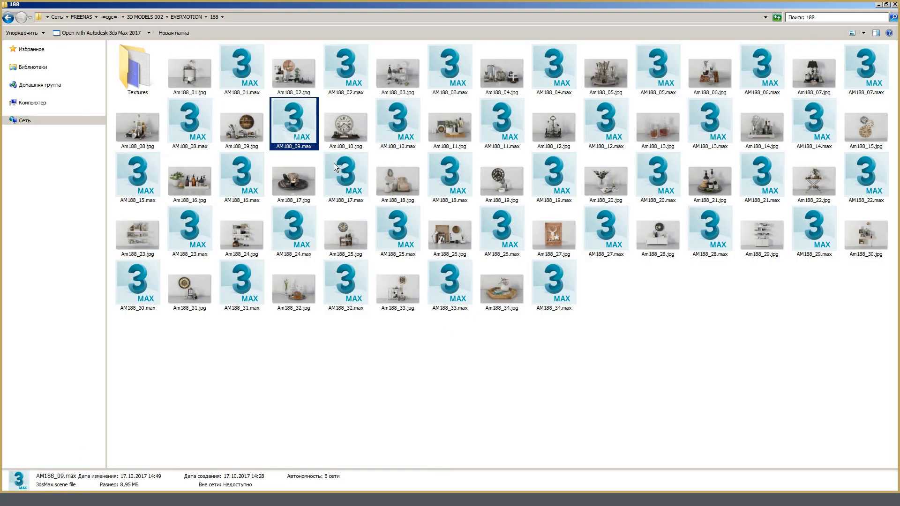
left_click(507, 237)
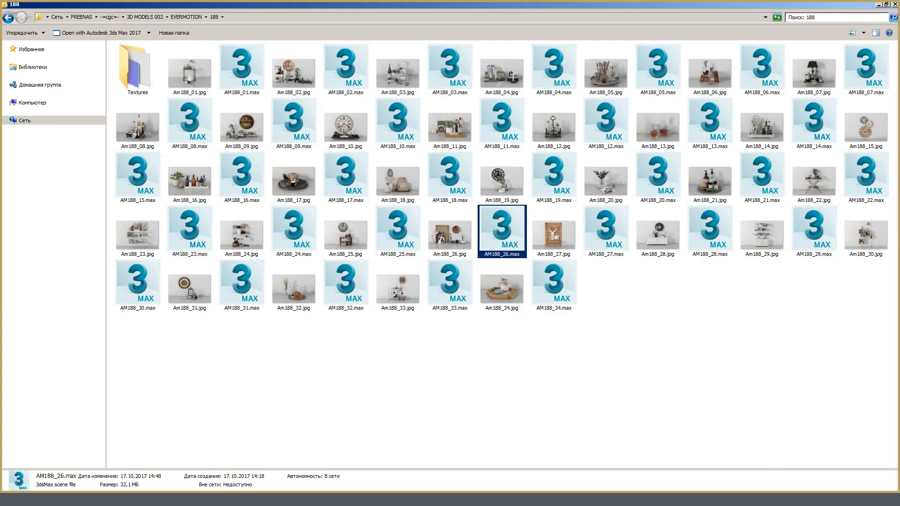
key("alt+Tab")
left_click(464, 331)
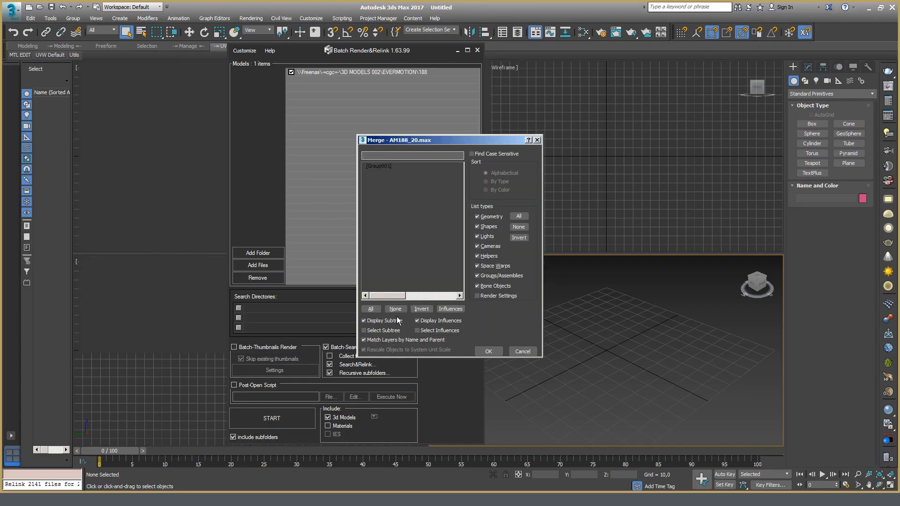
Merge all objects of AM188_20.max into the scene and examine its linked files in Asset Tracking.
left_click(371, 309)
left_click(486, 351)
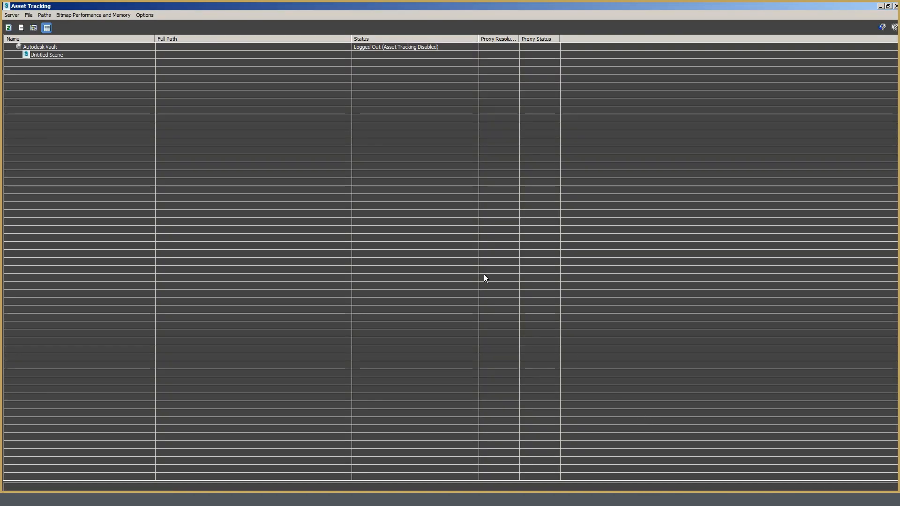
right_click(484, 274)
left_click(503, 298)
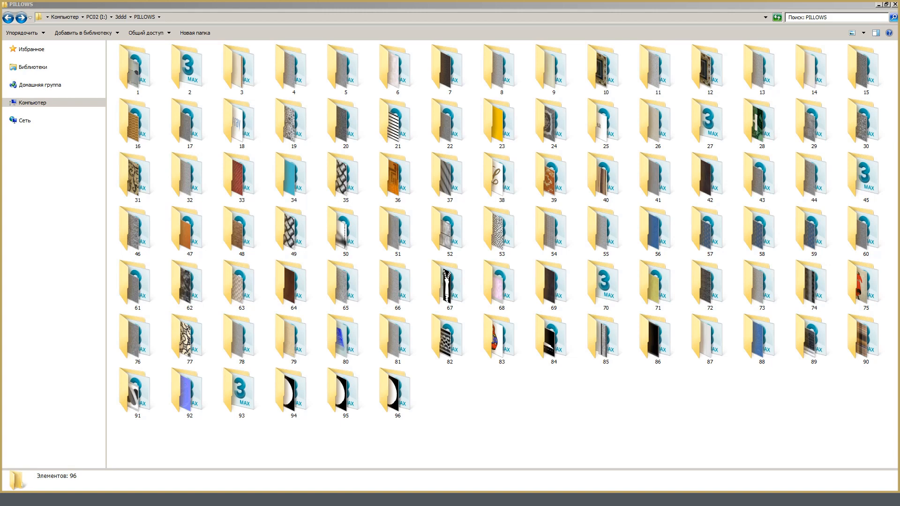
Search the PILLOWS folder in Windows Explorer for *.* to list the contents of all its subfolders.
left_click(818, 17)
type("*.*")
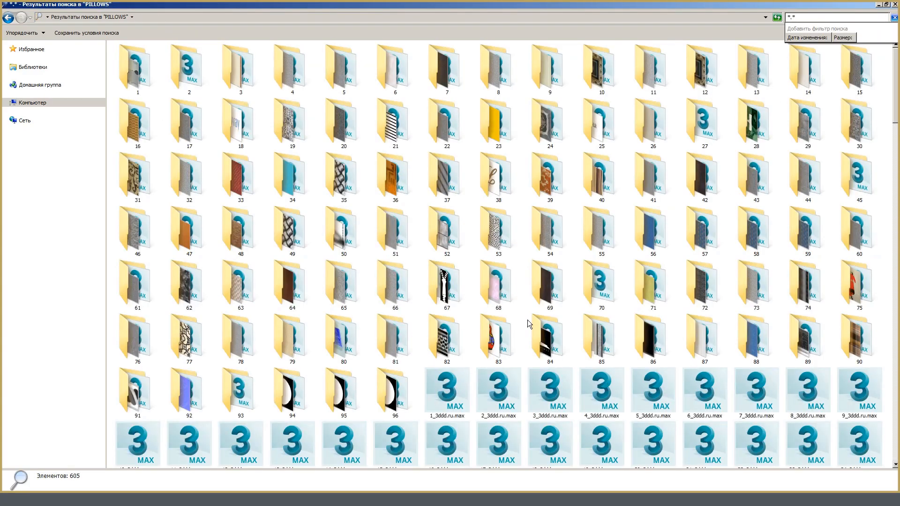
left_click(547, 292)
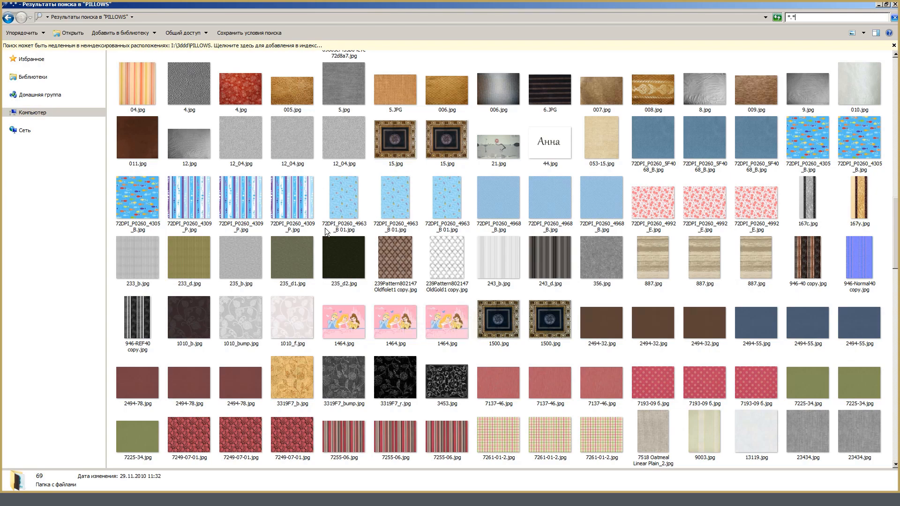
Examine the listed pillow textures for different images that share a file name, such as 1.jpg, 2.jpg, 3.jpg and 4.jpg.
scroll(326, 230, "up", 3)
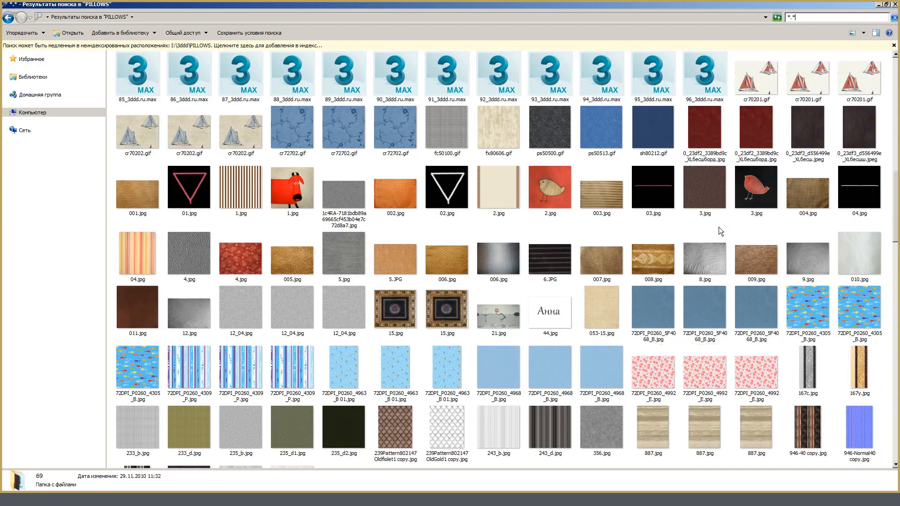
left_click(545, 198)
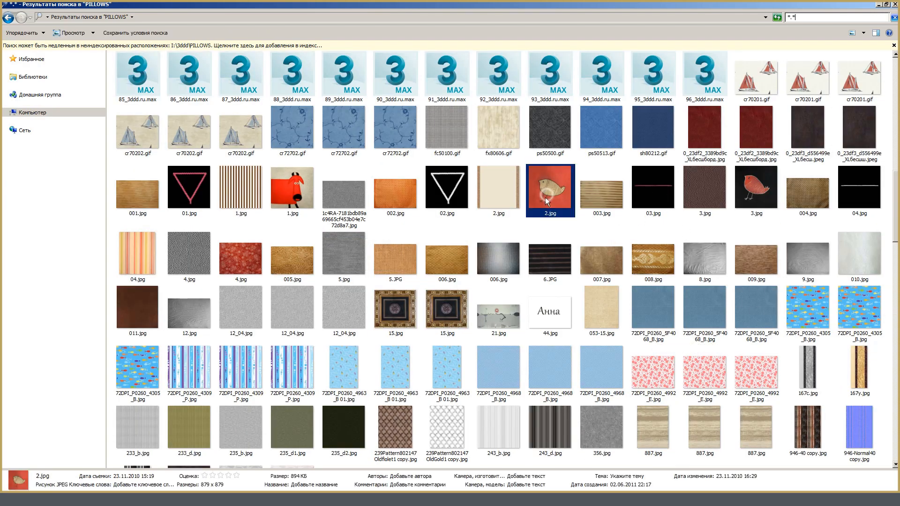
left_click(488, 190)
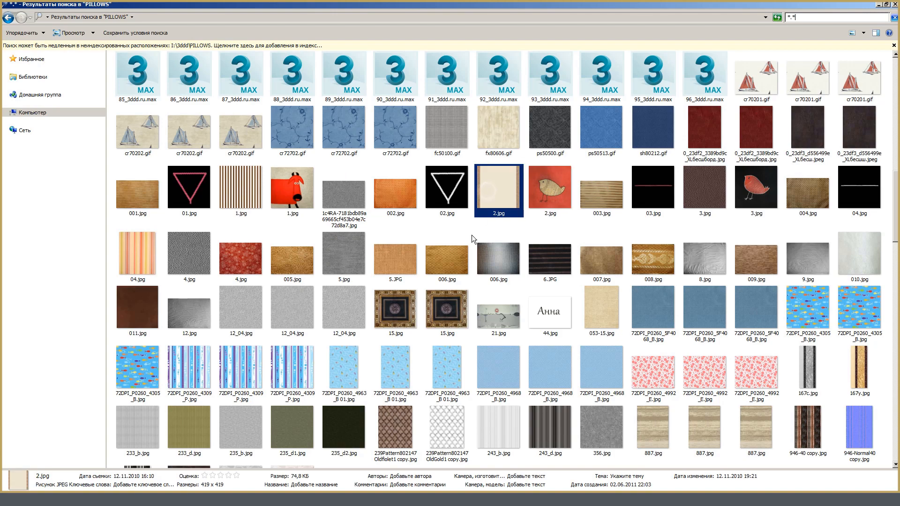
left_click(307, 190)
left_click(250, 187)
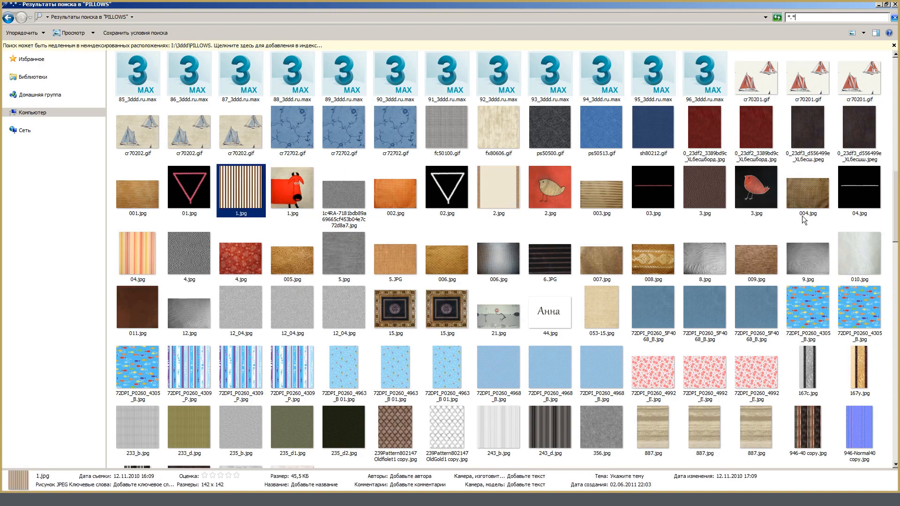
left_click(764, 193)
left_click(716, 197)
left_click(844, 202)
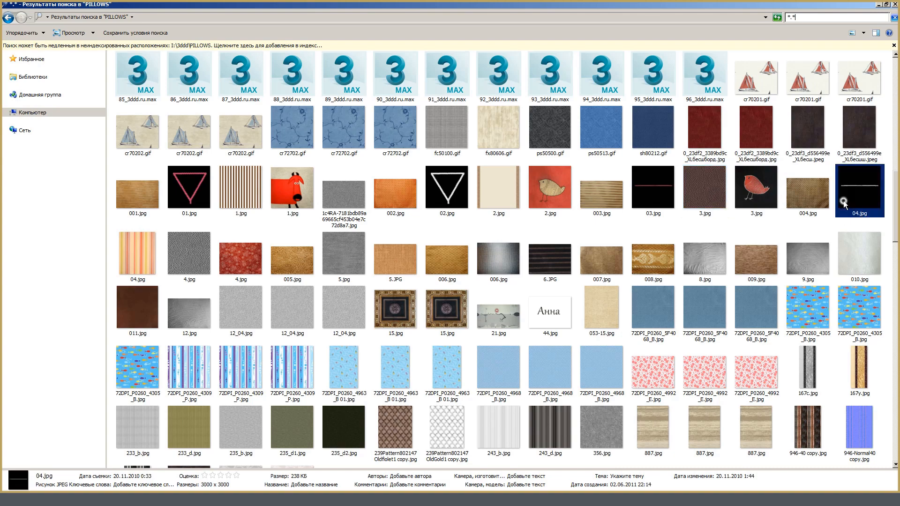
left_click(131, 261)
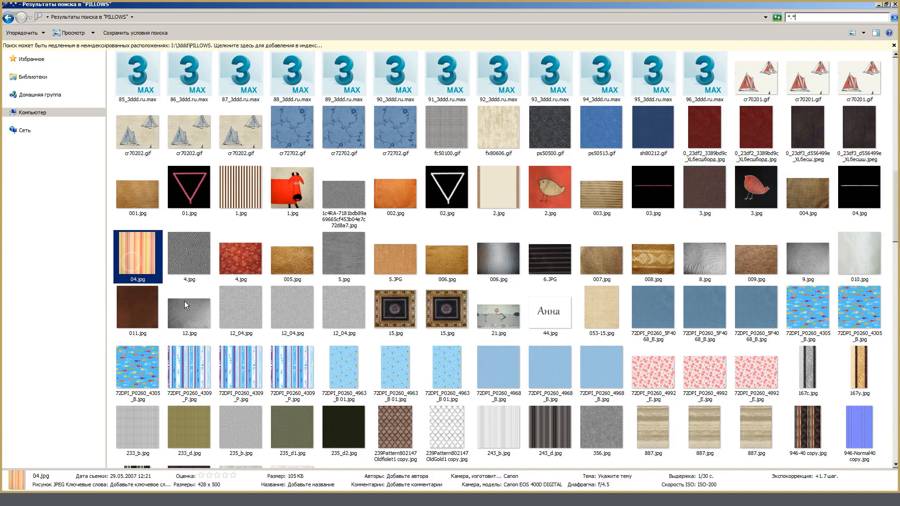
left_click(187, 265)
left_click(241, 267)
left_click(359, 270)
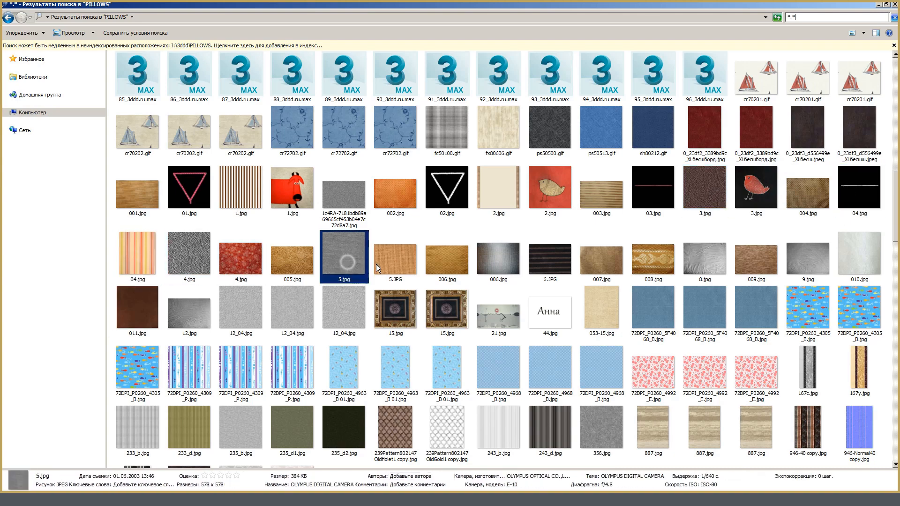
left_click(379, 263)
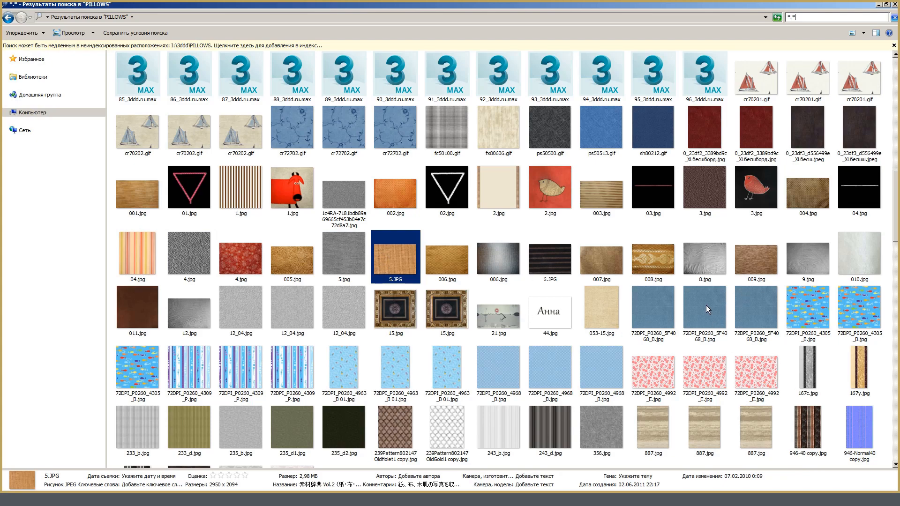
scroll(707, 310, "down", 15)
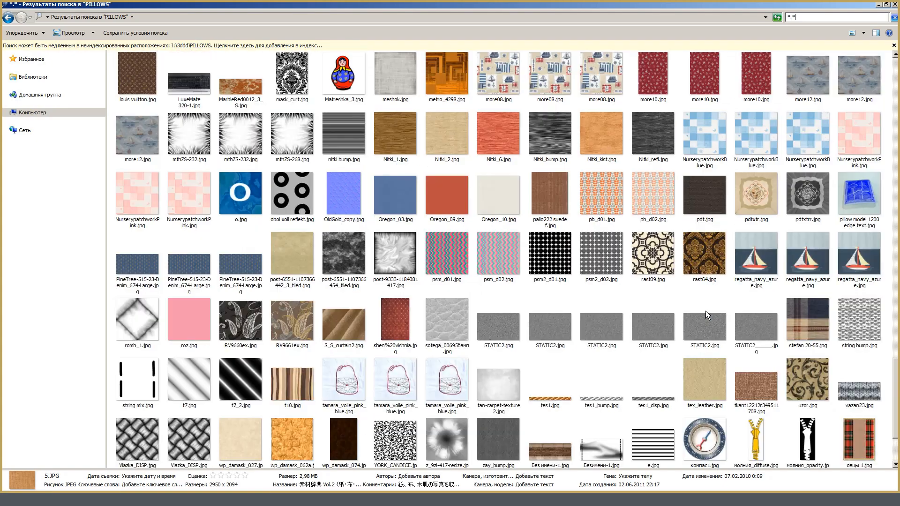
scroll(706, 315, "up", 20)
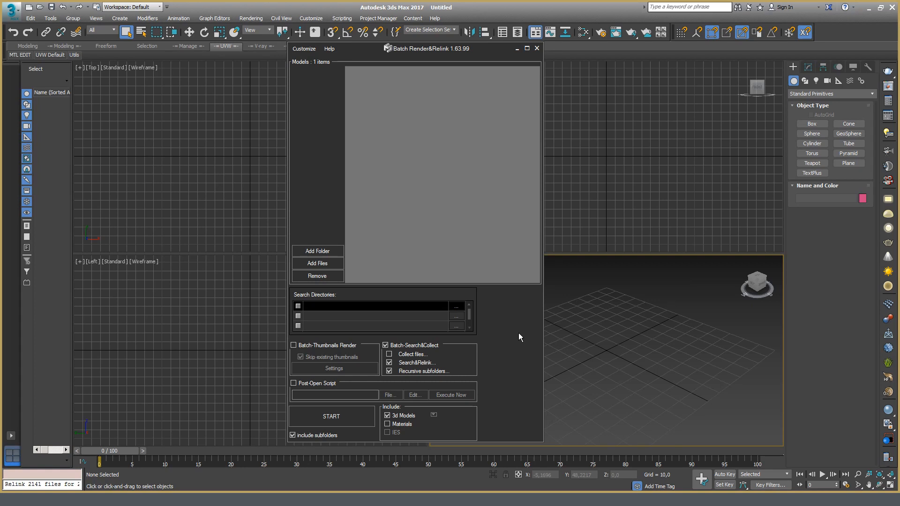
Turn off Search&Relink, turn on Collect files in Batch Render&Relink, and move its window slightly aside.
left_click(389, 363)
left_click(389, 354)
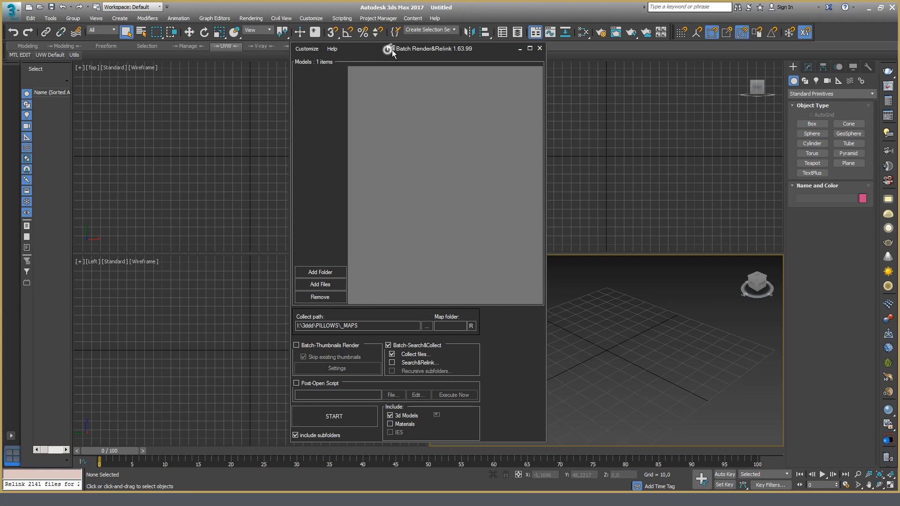
left_click_drag(392, 49, 413, 52)
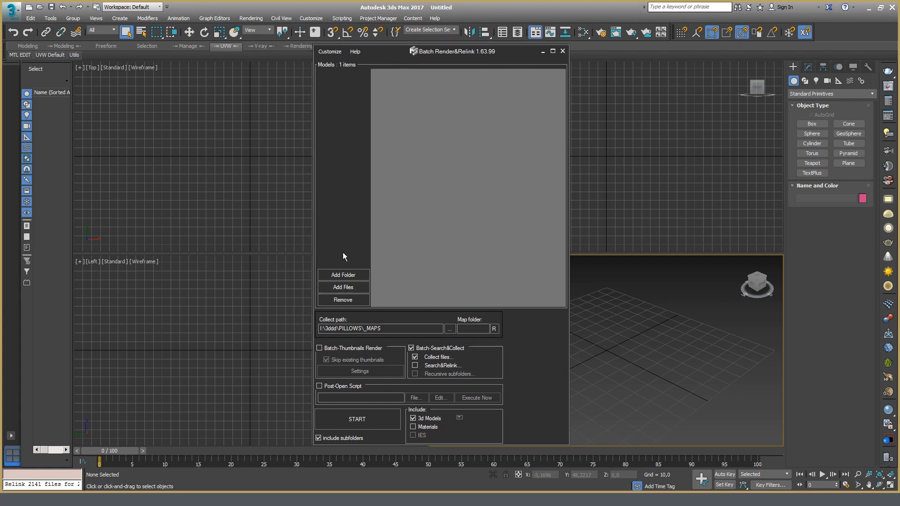
Copy the path of the PILLOWS folder from Windows Explorer and add I:\3ddd\PILLOWS to the Batch Render&Relink models list.
left_click(52, 499)
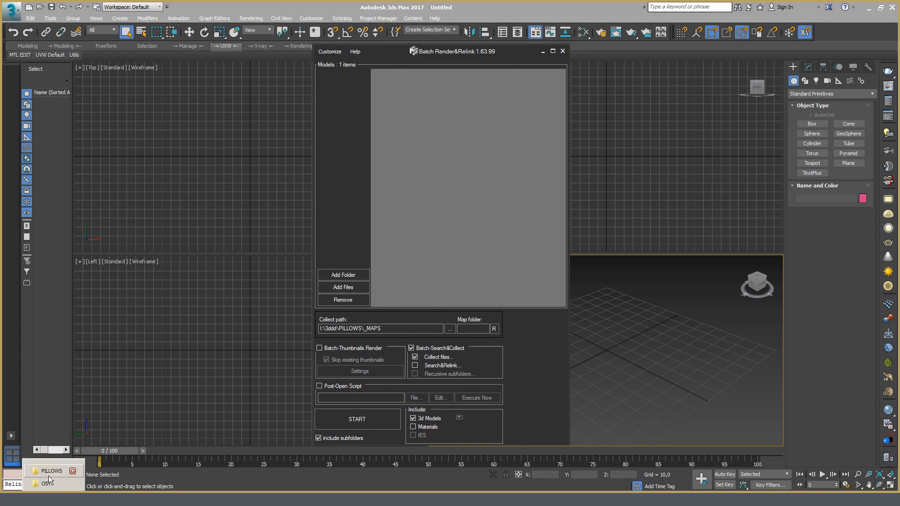
left_click(49, 473)
left_click(200, 17)
key("ctrl+c")
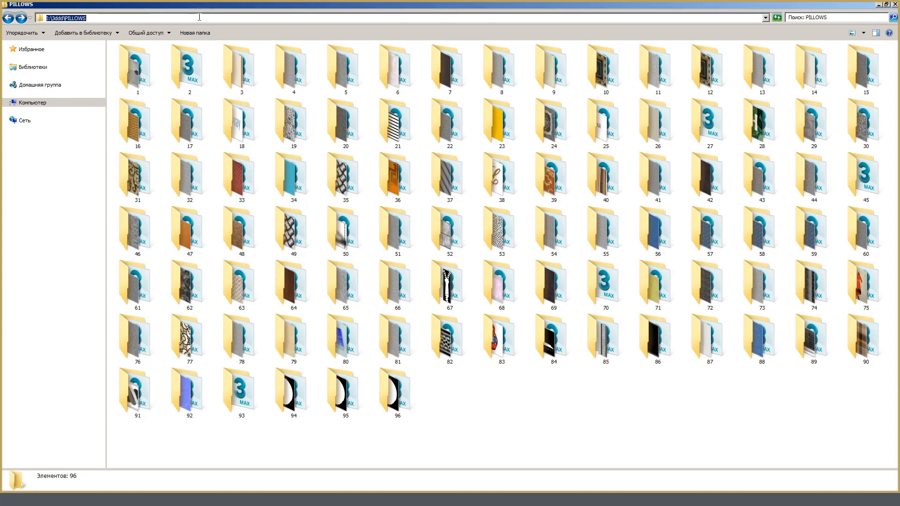
left_click(37, 499)
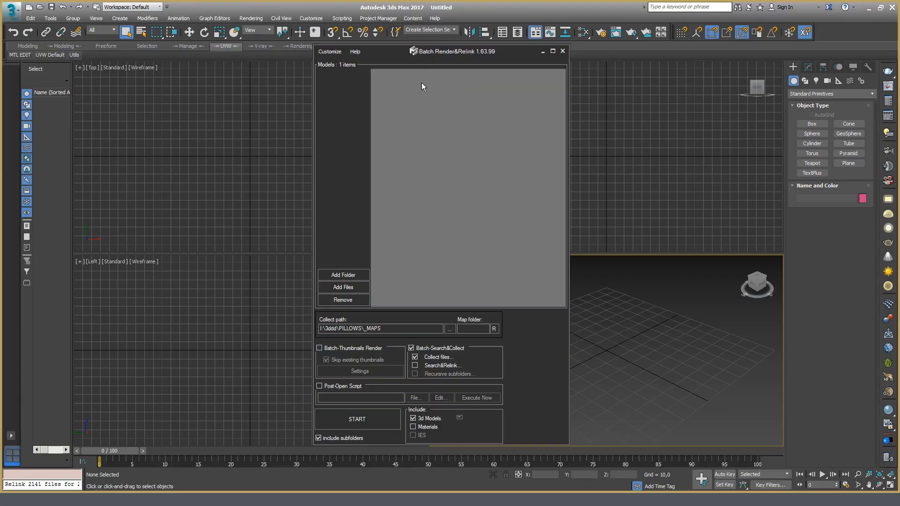
left_click(342, 275)
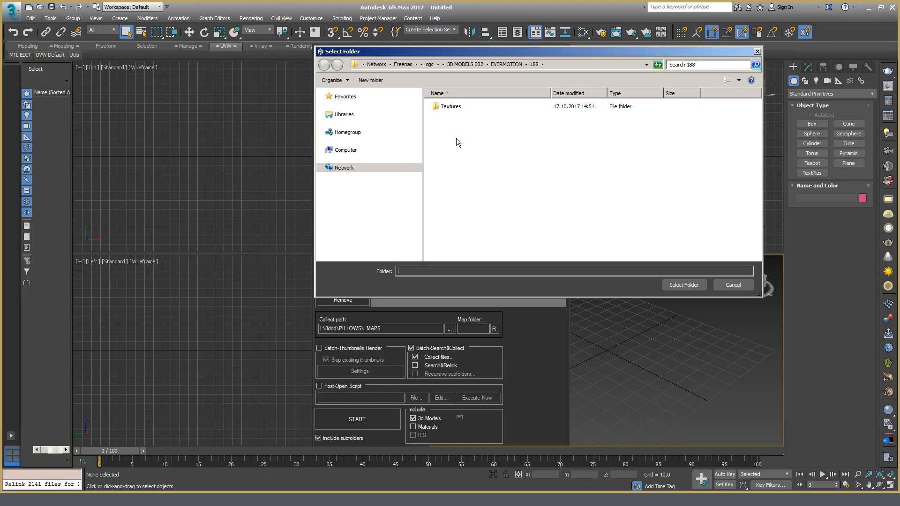
key("ctrl+v")
key("Return")
left_click(691, 288)
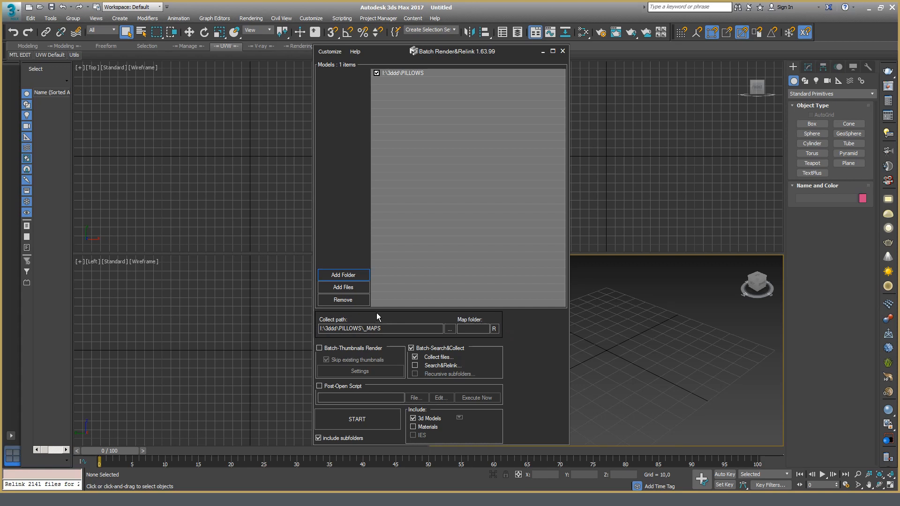
Create a folder named _MAPS inside I:\3ddd\PILLOWS and select it as the collect path.
left_click(449, 329)
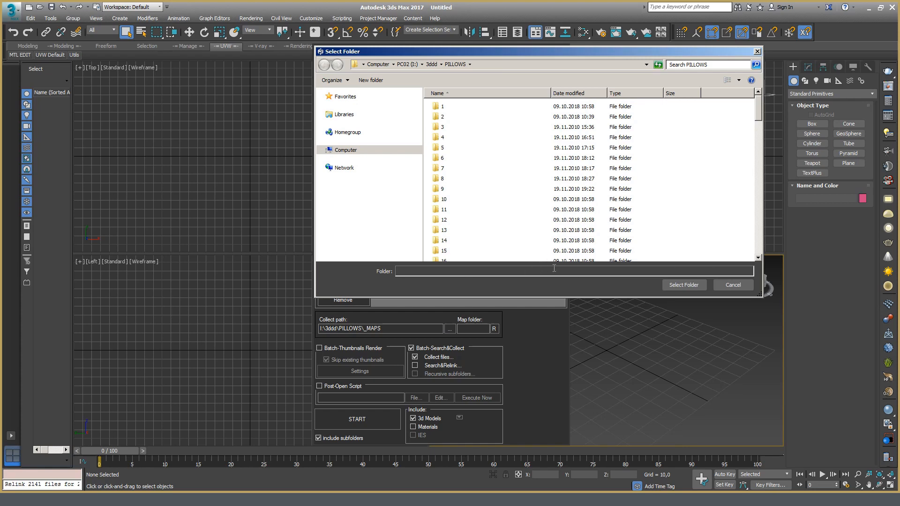
mouse_move(758, 109)
left_mouse_down()
mouse_move(751, 260)
mouse_move(762, 123)
left_mouse_up()
right_click(702, 178)
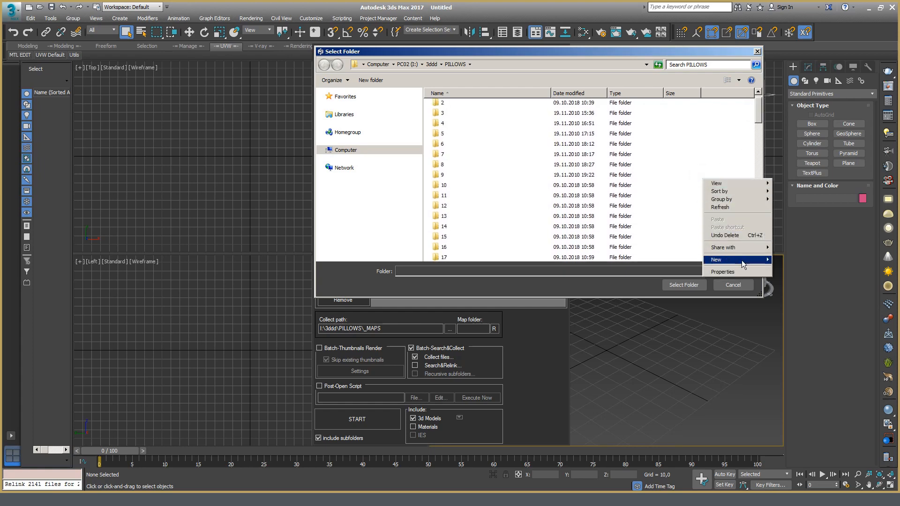
mouse_move(742, 261)
left_click(800, 261)
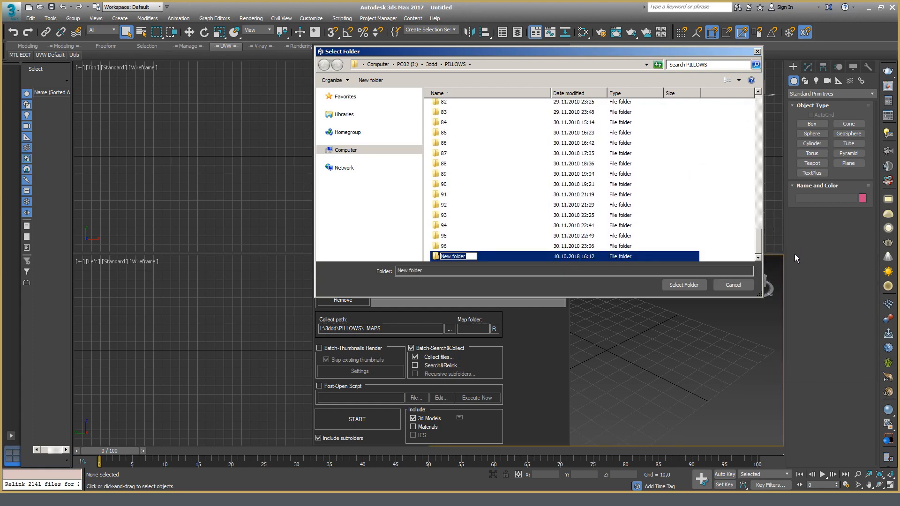
key("BackSpace")
type("_MAPS")
key("Return")
key("Return")
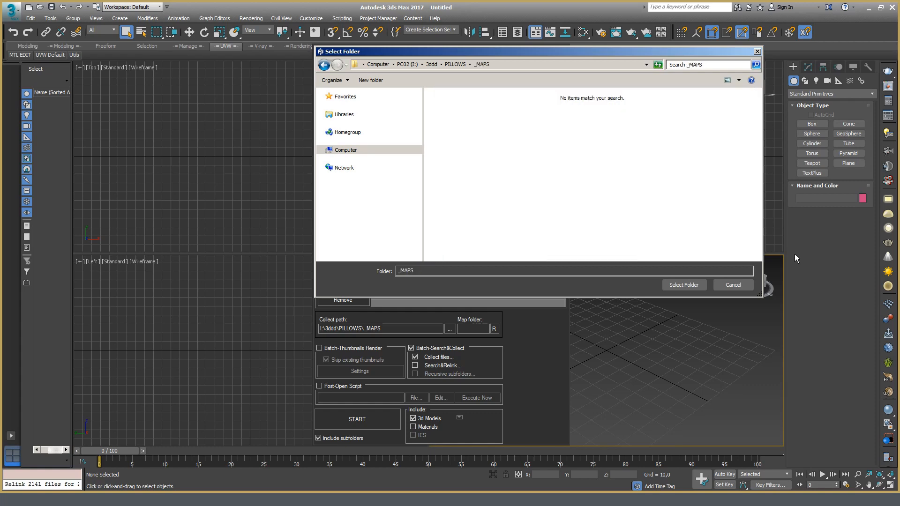
left_click(685, 285)
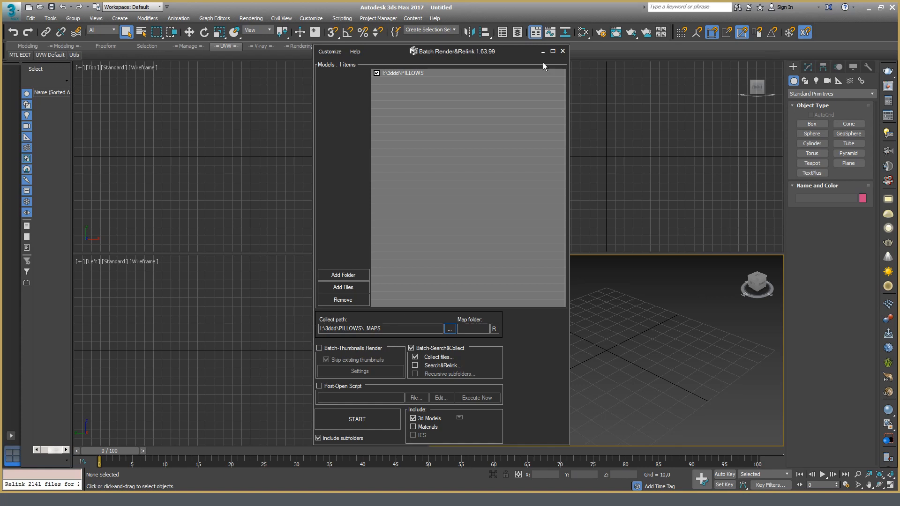
Move the Batch Render&Relink window slightly aside and run the batch file collection on the PILLOWS models.
left_click_drag(503, 53, 510, 32)
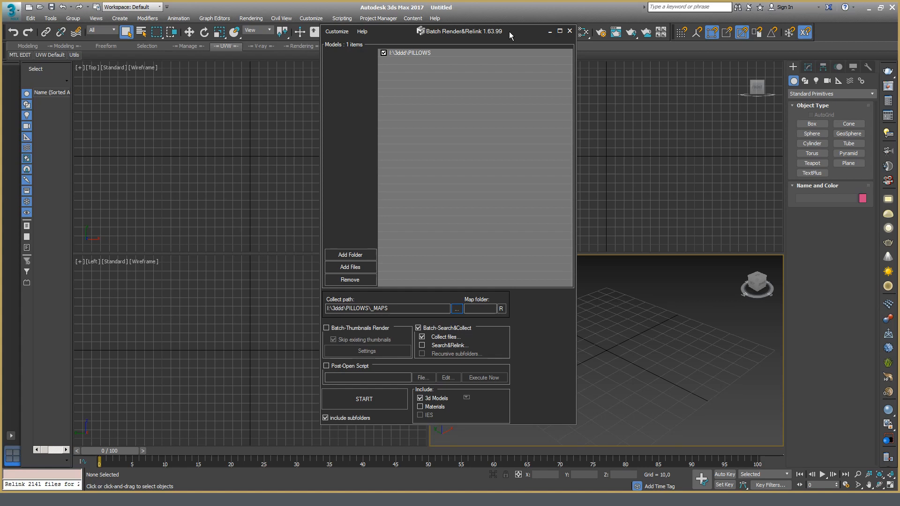
left_click(383, 398)
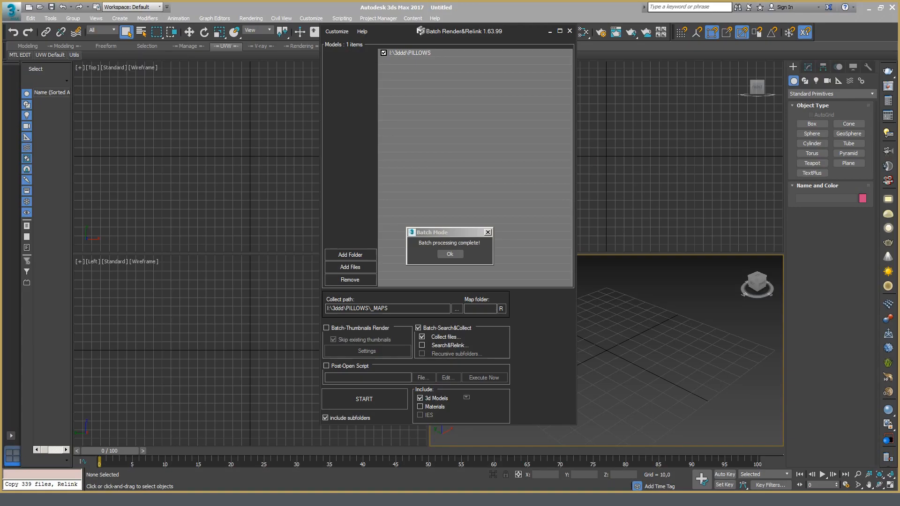
left_click(451, 255)
Switch to Windows Explorer, open the _MAPS folder inside PILLOWS and look through all the collected textures.
left_click(53, 500)
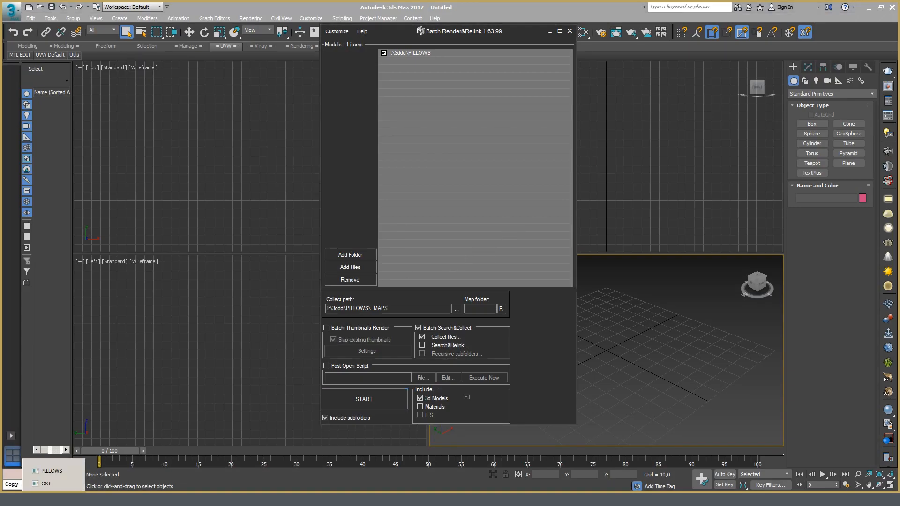
left_click(51, 471)
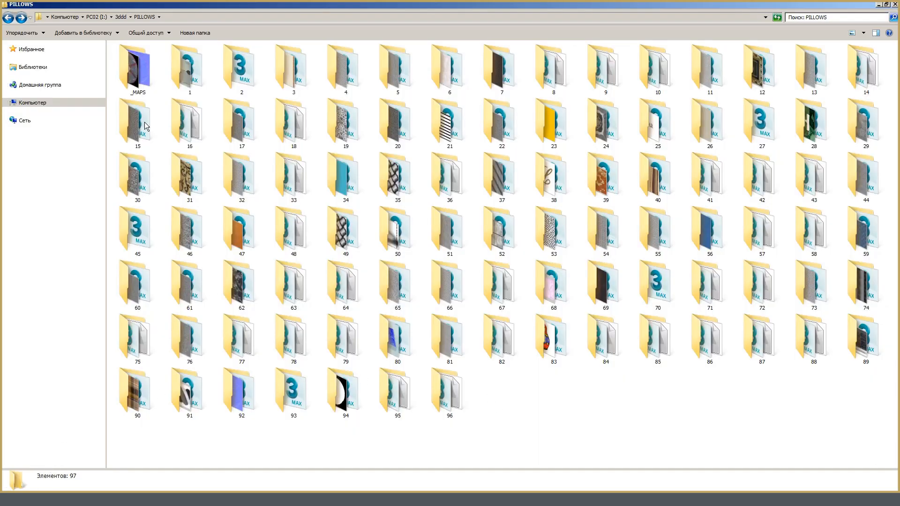
left_click(143, 83)
double_click(142, 83)
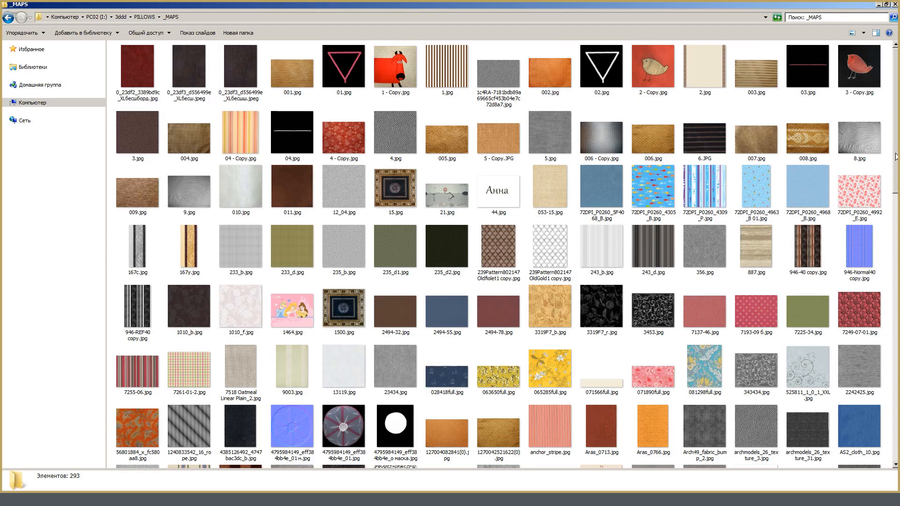
scroll(896, 156, "down", 15)
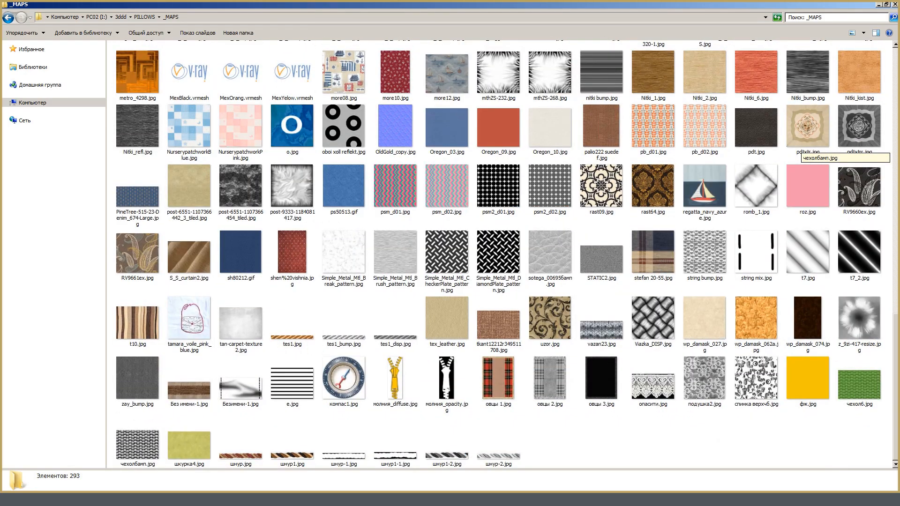
scroll(896, 156, "up", 15)
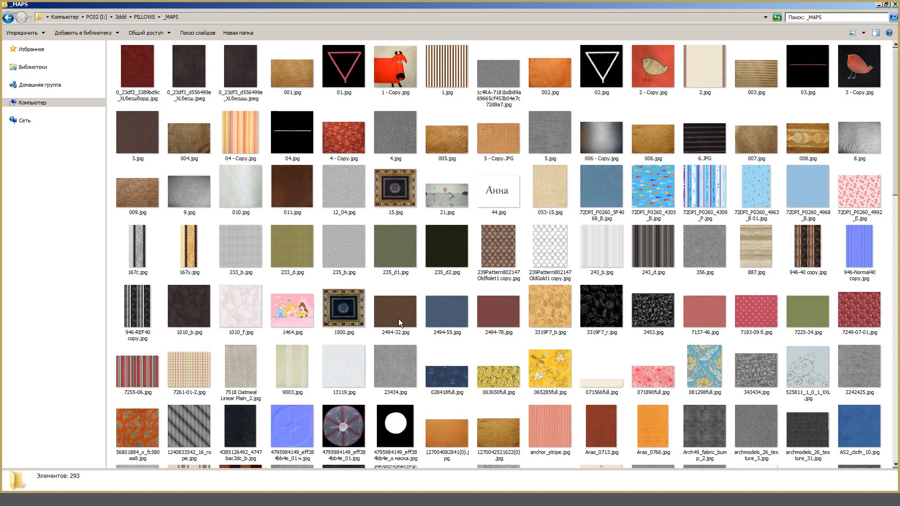
Compare the similarly named collected textures in _MAPS, such as 5 - Copy.JPG with 5.jpg and 4 - Copy.jpg with 4.jpg.
double_click(488, 148)
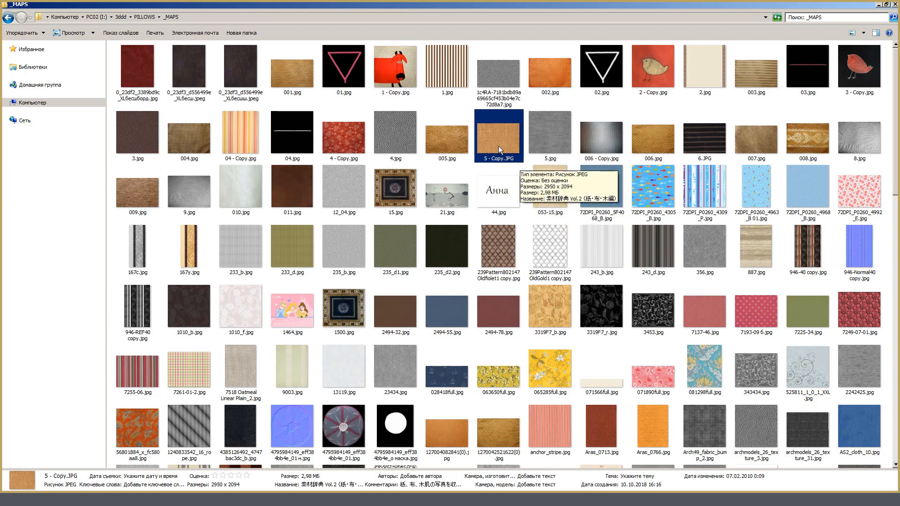
left_click(547, 141)
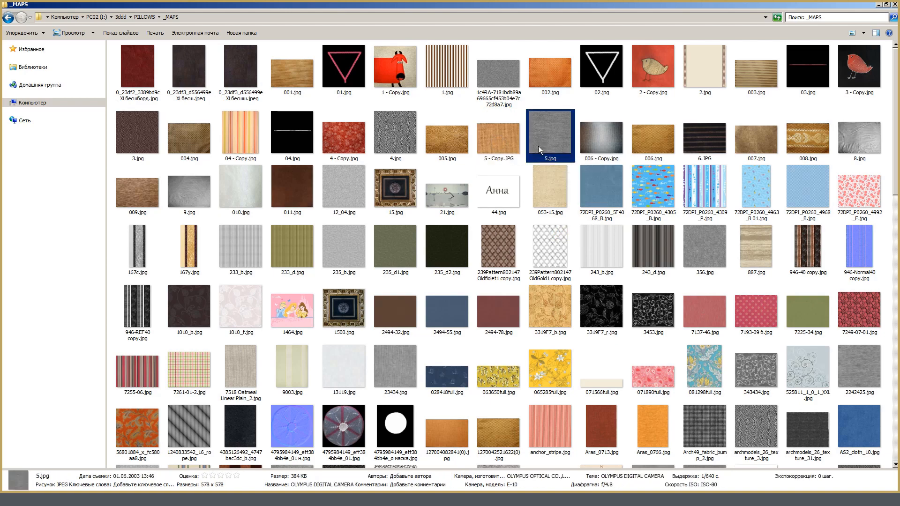
left_click(390, 142)
left_click(341, 150)
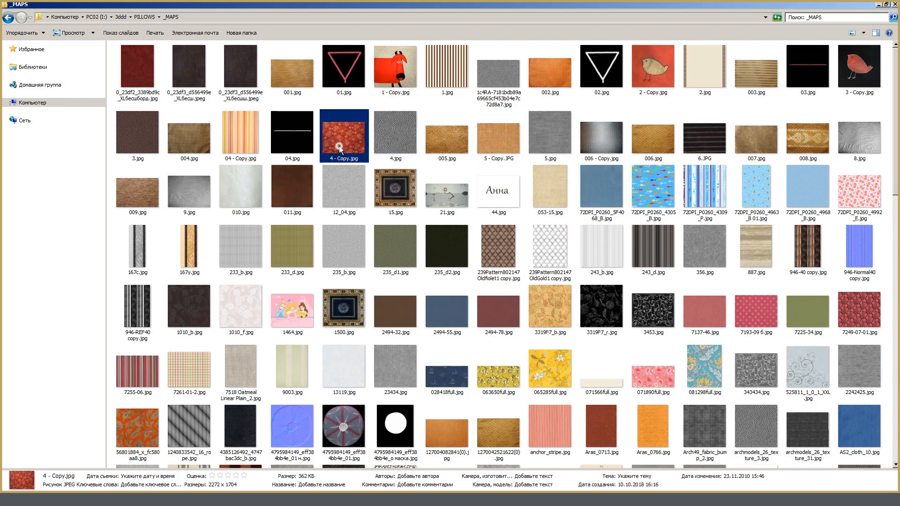
left_click(281, 157)
left_click(233, 140)
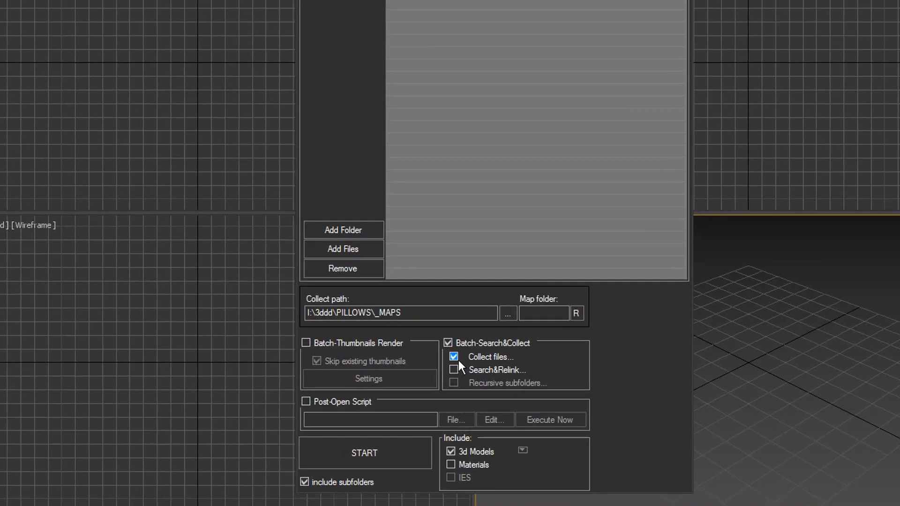
Turn off Collect files and Batch-Search&Collect in Batch Render&Relink, and turn on Batch-Thumbnails Render.
left_click(455, 358)
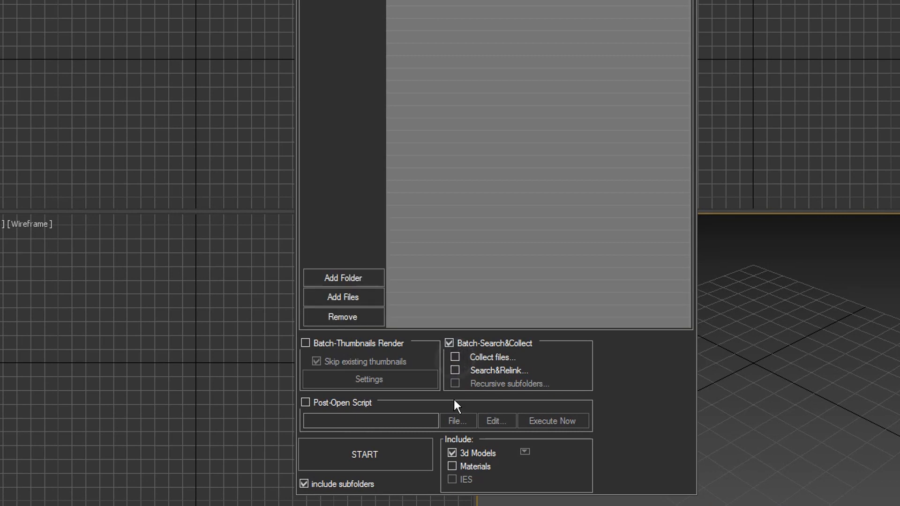
left_click(453, 345)
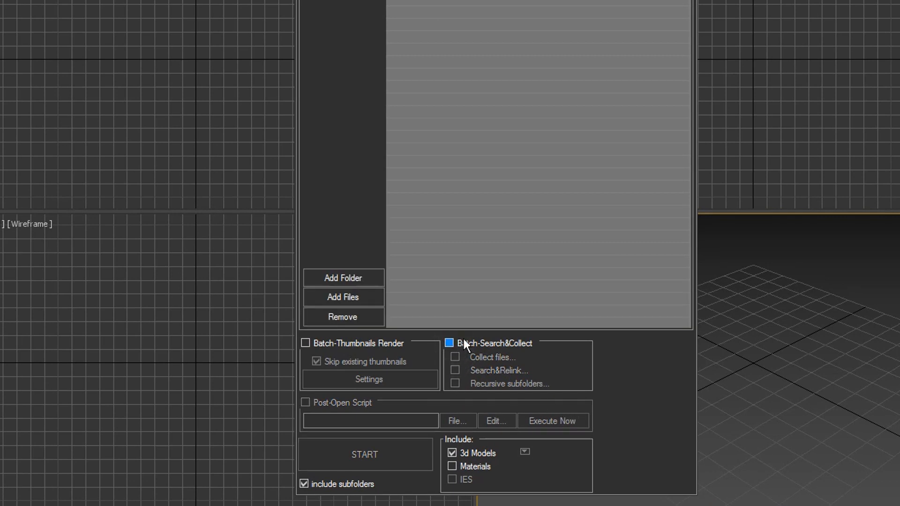
left_click(306, 344)
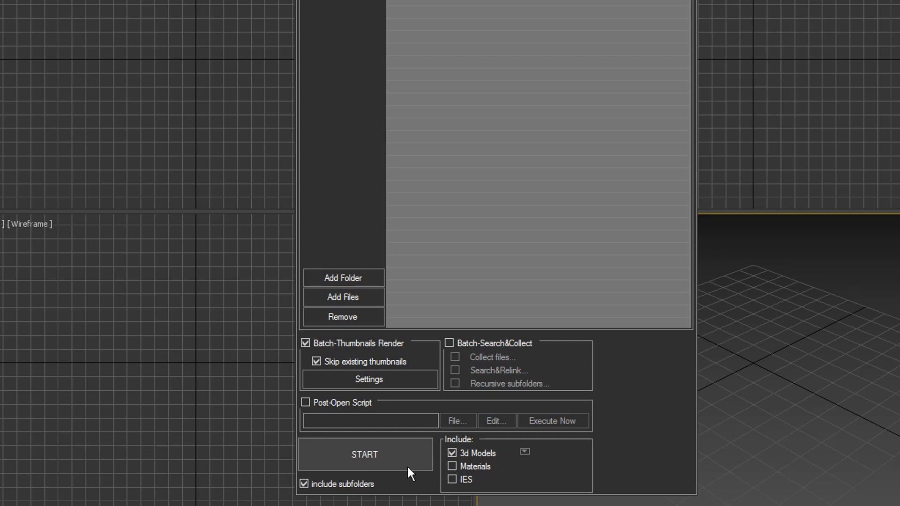
Try combining the thumbnail render with Batch-Search&Collect, using Search&Relink and Recursive subfolders.
left_click(450, 344)
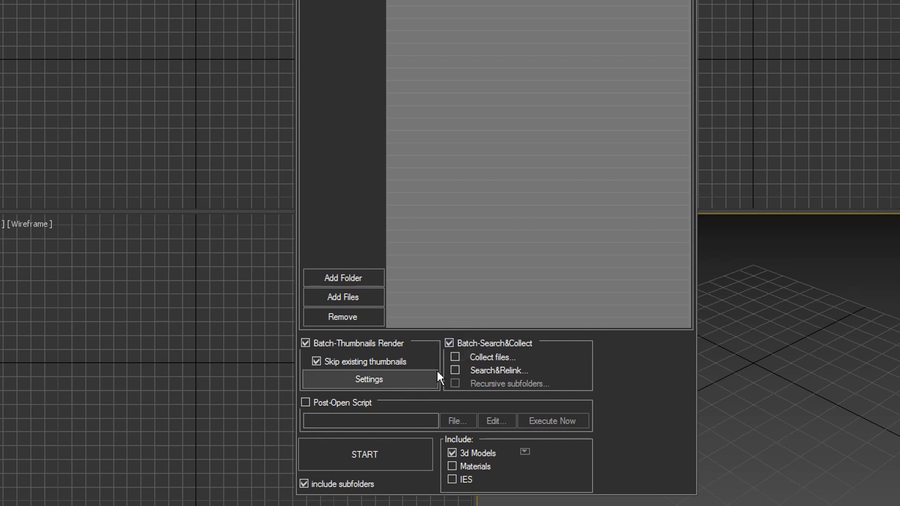
left_click(456, 370)
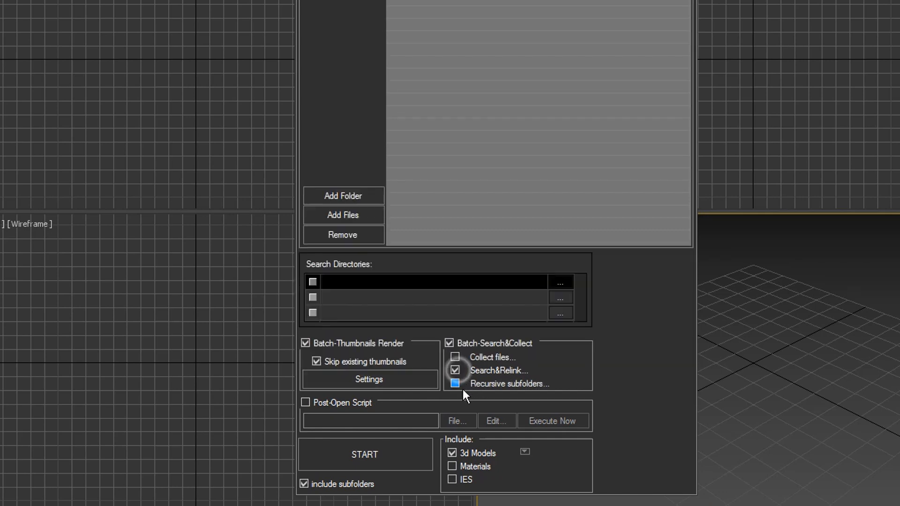
left_click(455, 383)
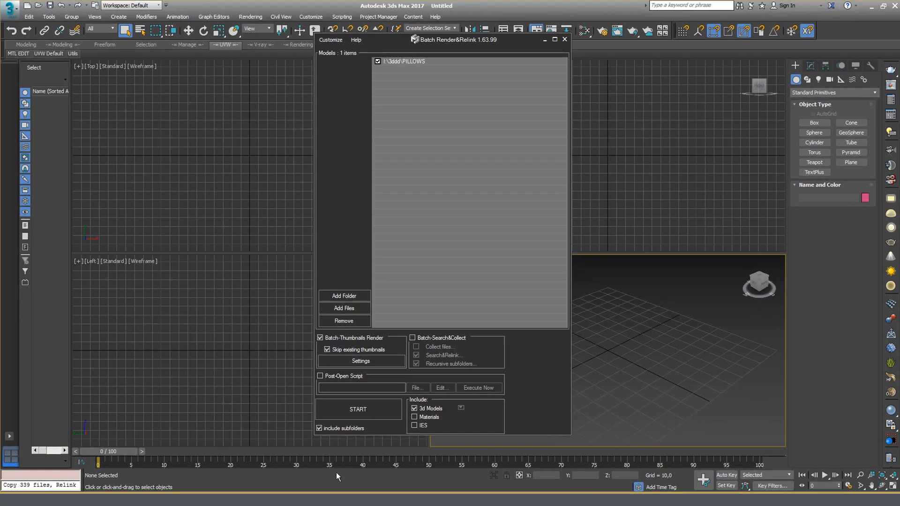
Run the batch thumbnail render on the PILLOWS models, skipping existing thumbnails.
left_click(362, 409)
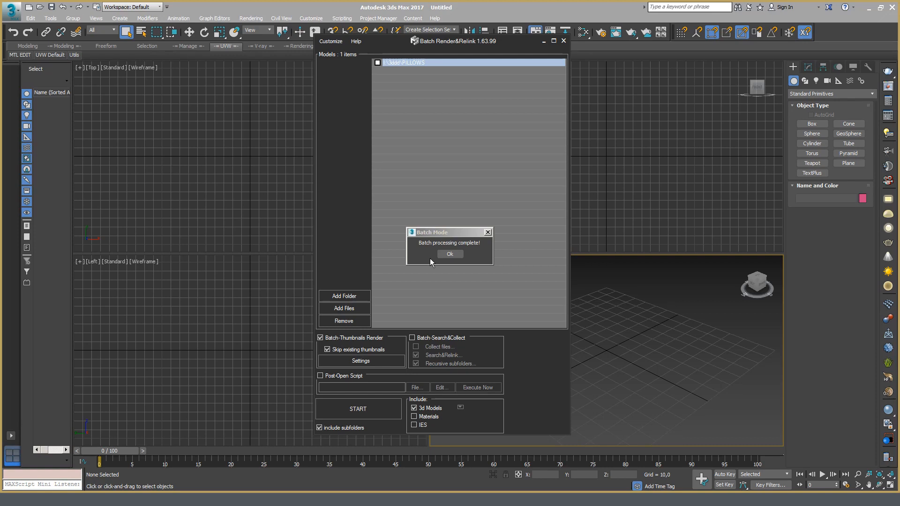
left_click(445, 254)
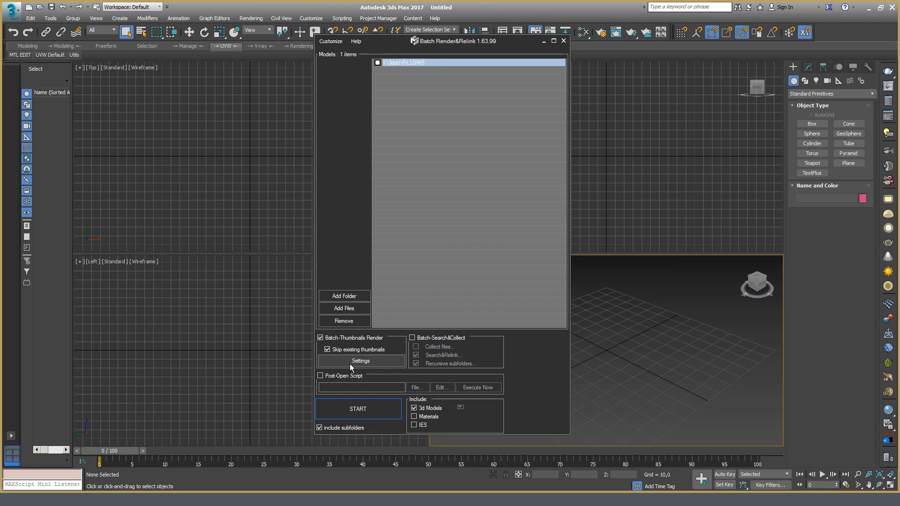
Open the Render Thumbnails Preferences and examine the views offered for overriding the ortho views of 3d models.
left_click(338, 43)
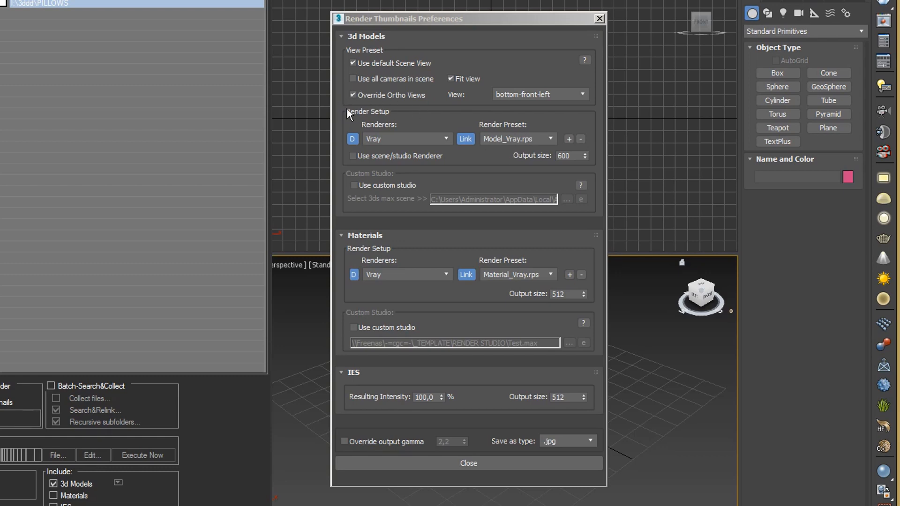
left_click(548, 97)
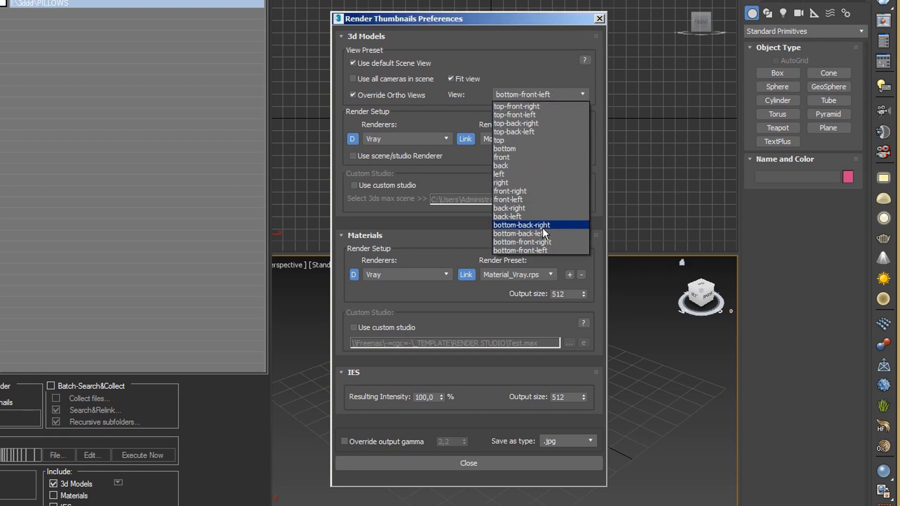
left_click(449, 121)
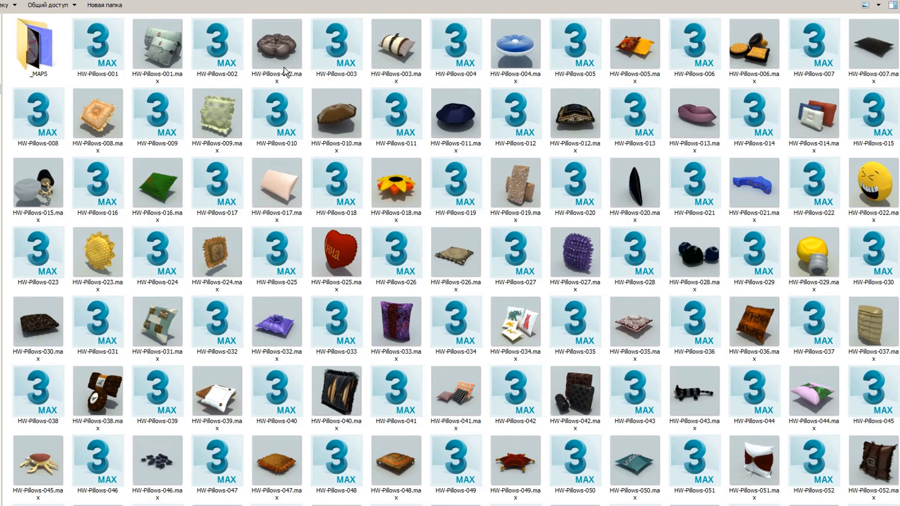
Open the rendered HW-Pillows-002 thumbnail in the photo viewer and look through the following pillow previews up to HW-Pillows-005.
double_click(281, 52)
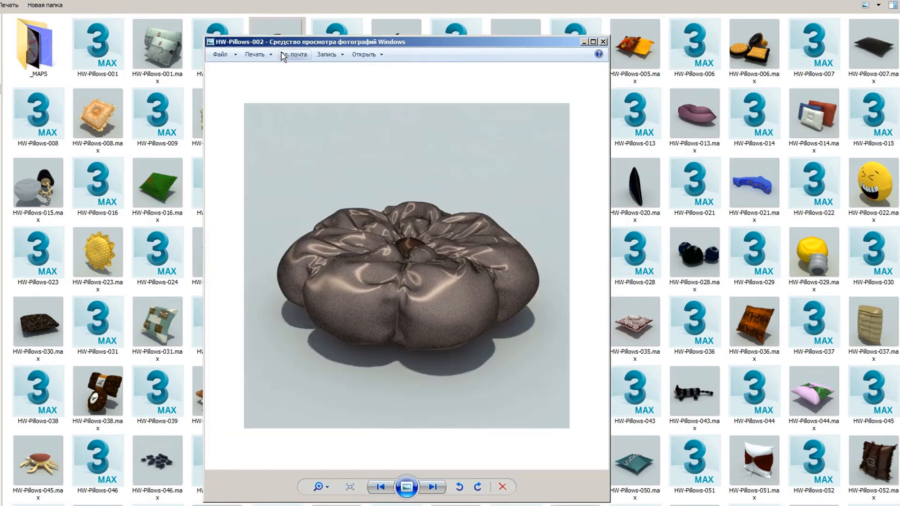
left_click(430, 490)
left_click(430, 490)
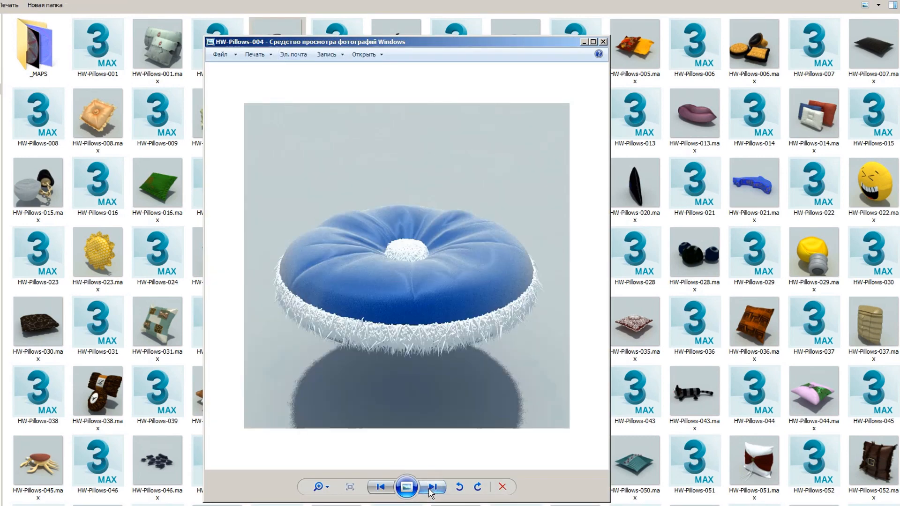
left_click(430, 490)
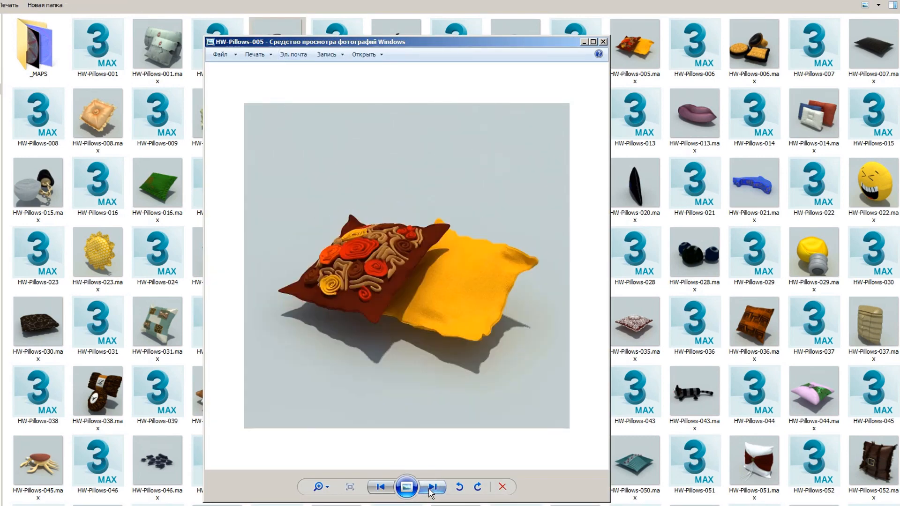
Look through the following pillow previews up to HW-Pillows-025 and close the photo viewer.
left_click(430, 490)
left_click(429, 490)
left_click(429, 490)
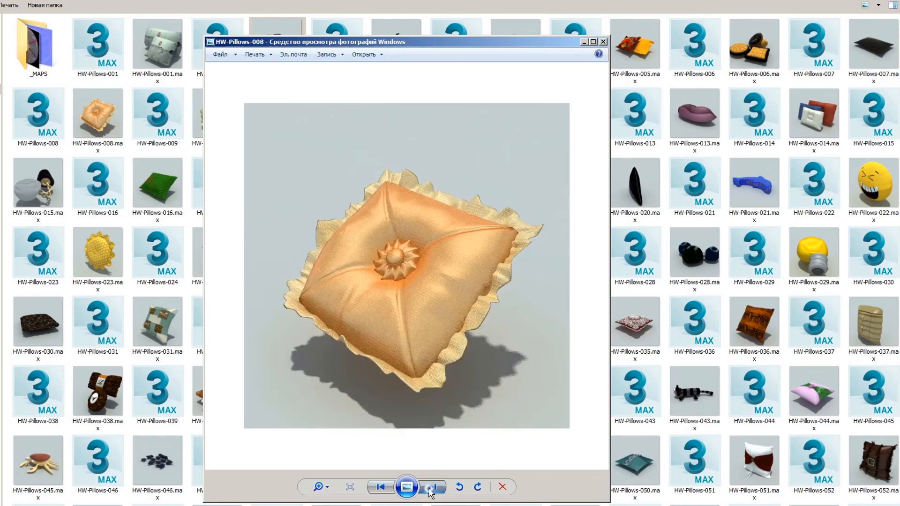
left_click(429, 490)
left_click(430, 490)
left_click(430, 490)
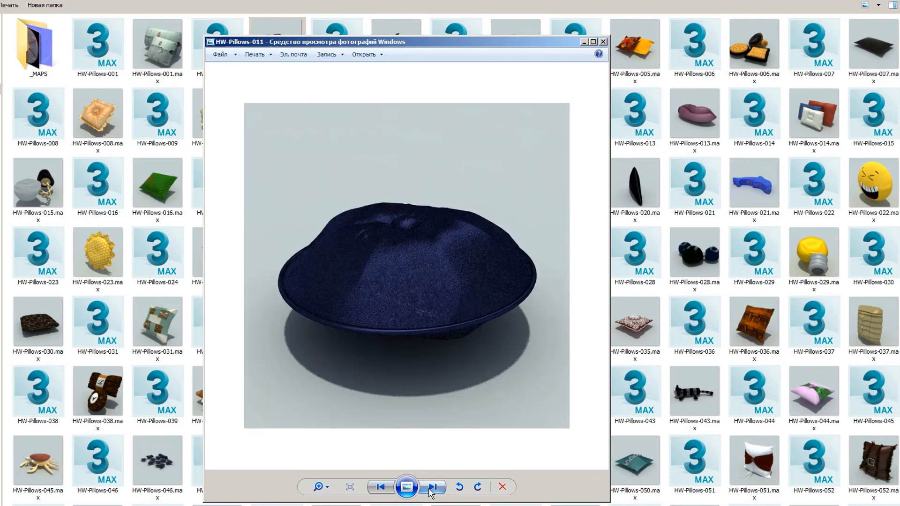
left_click(430, 490)
left_click(431, 490)
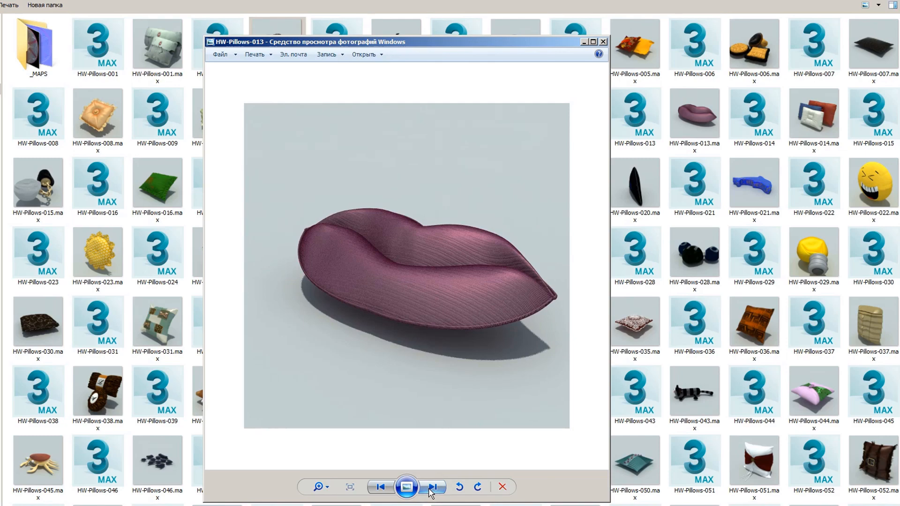
left_click(430, 490)
left_click(430, 490)
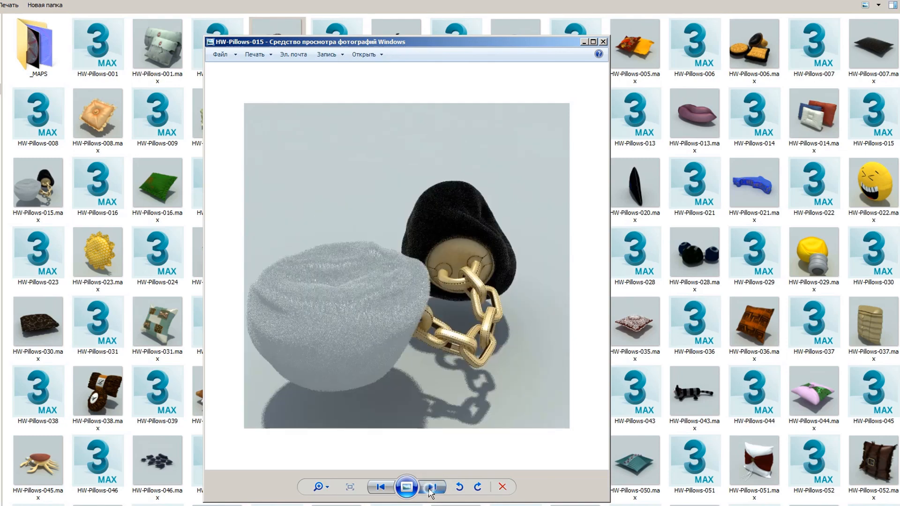
left_click(430, 490)
left_click(430, 490)
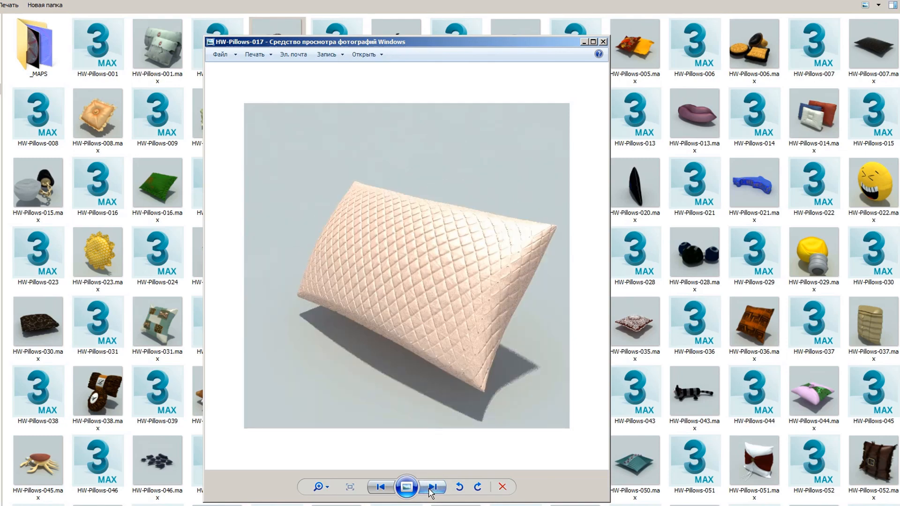
left_click(430, 490)
left_click(430, 490)
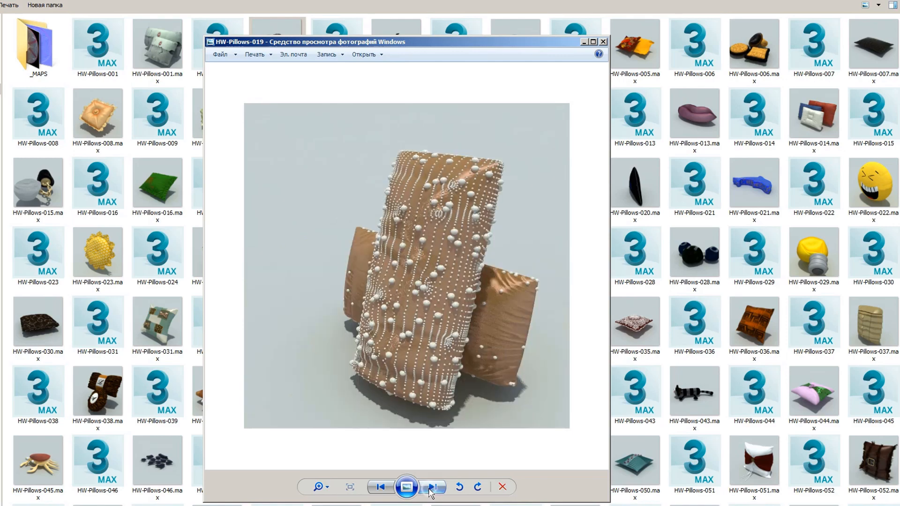
left_click(430, 490)
left_click(430, 490)
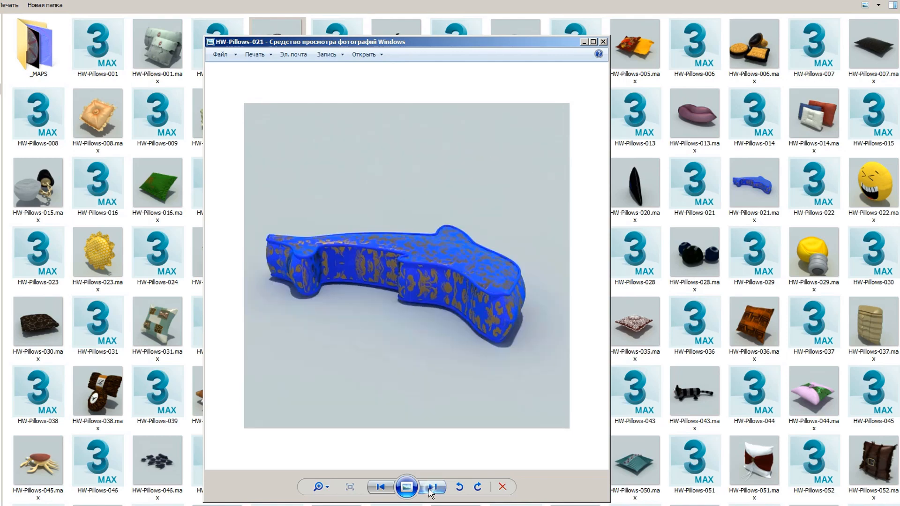
left_click(430, 490)
left_click(430, 490)
left_click(430, 490)
left_click(431, 490)
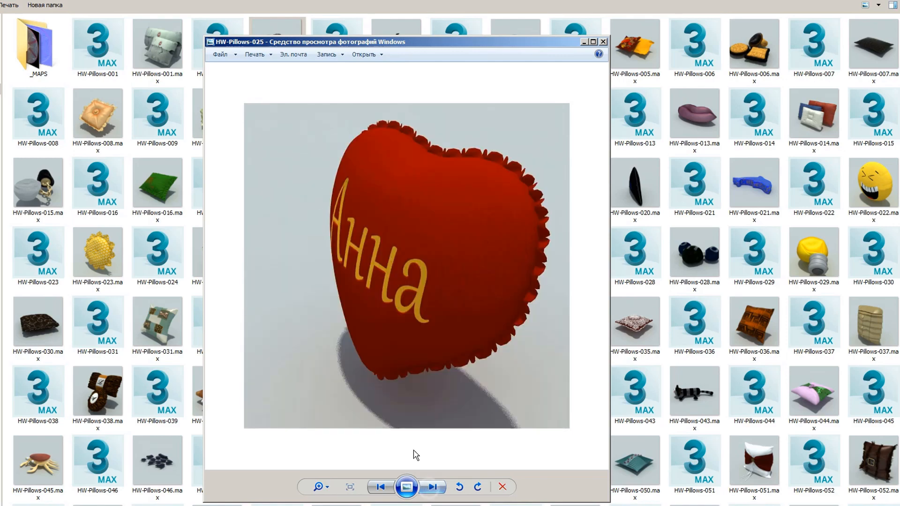
left_click(603, 42)
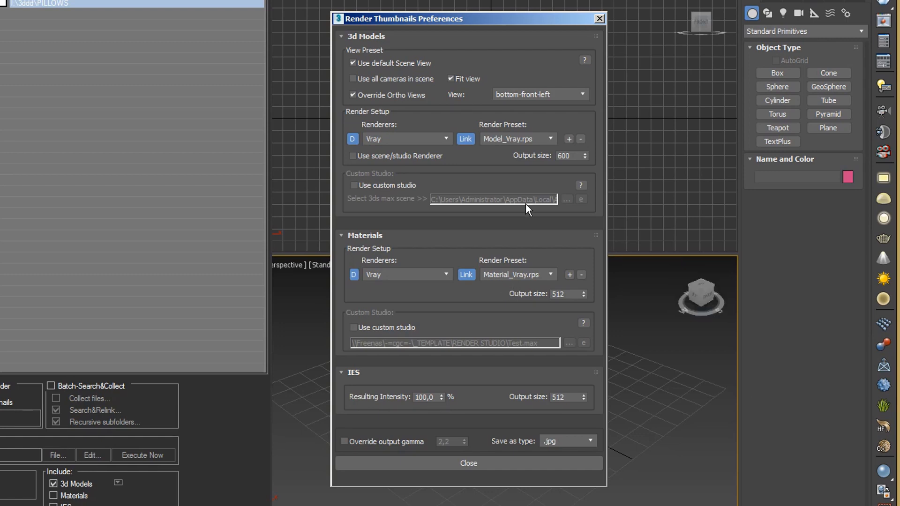
Review the render presets offered for 3d models and try the Use scene/studio Renderer option.
left_click(551, 138)
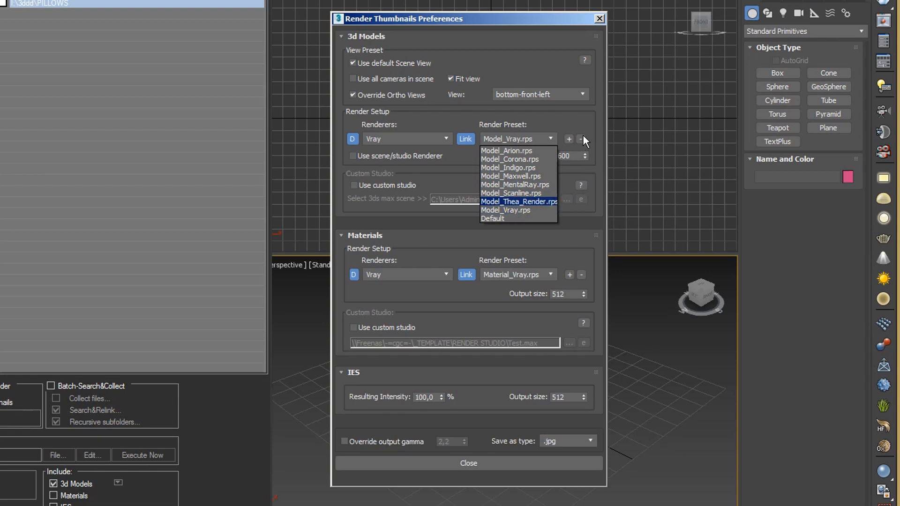
left_click(579, 122)
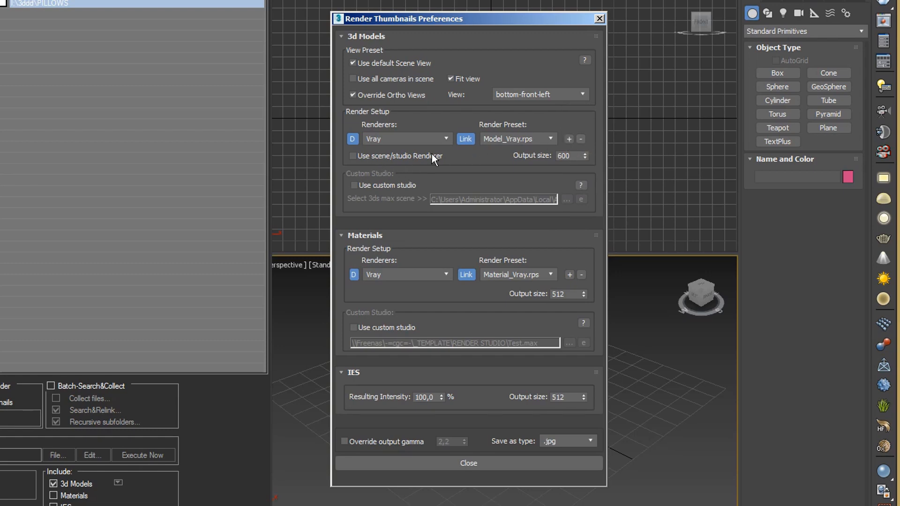
left_click(359, 156)
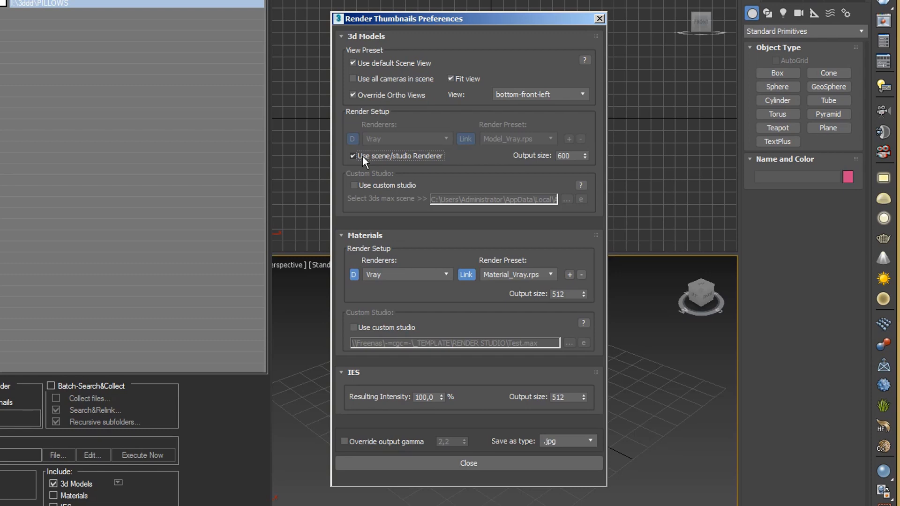
left_click(354, 157)
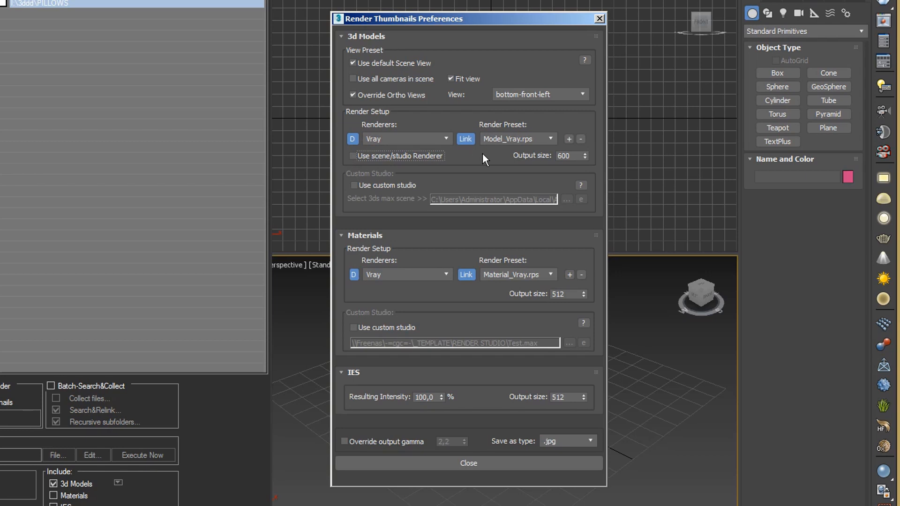
Enable Use custom studio for 3d models and read the help on creating the custom studio.
left_click(354, 185)
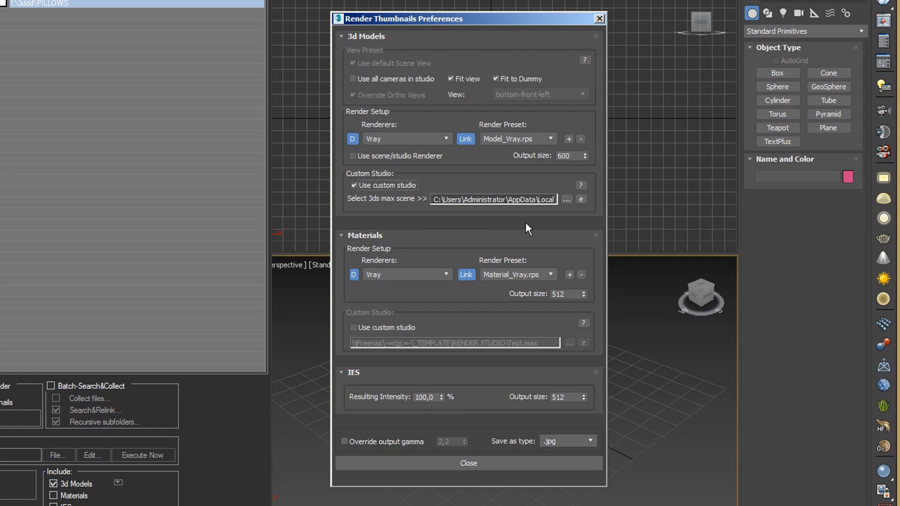
left_click(582, 186)
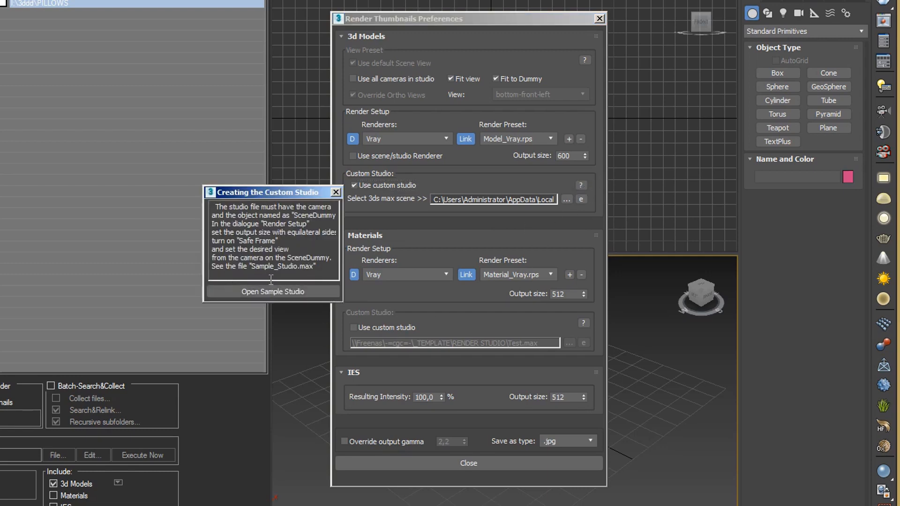
left_click(335, 193)
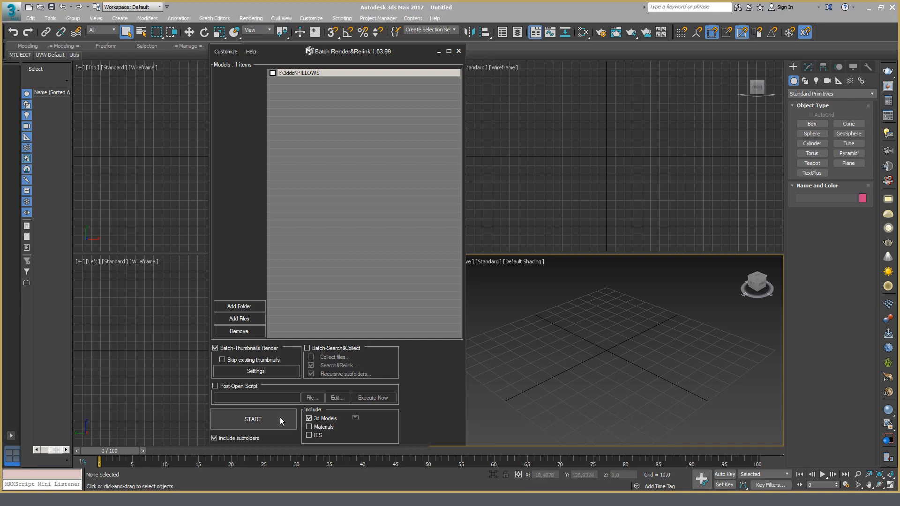
Copy the path of the _REW folder holding the _Stone Slab material library from Windows Explorer, and return to 3ds Max.
left_click(53, 470)
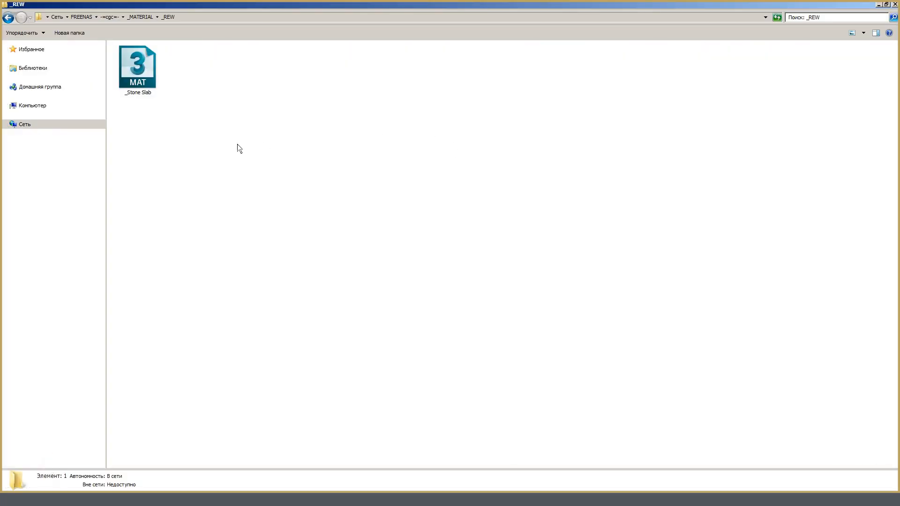
left_click(135, 71)
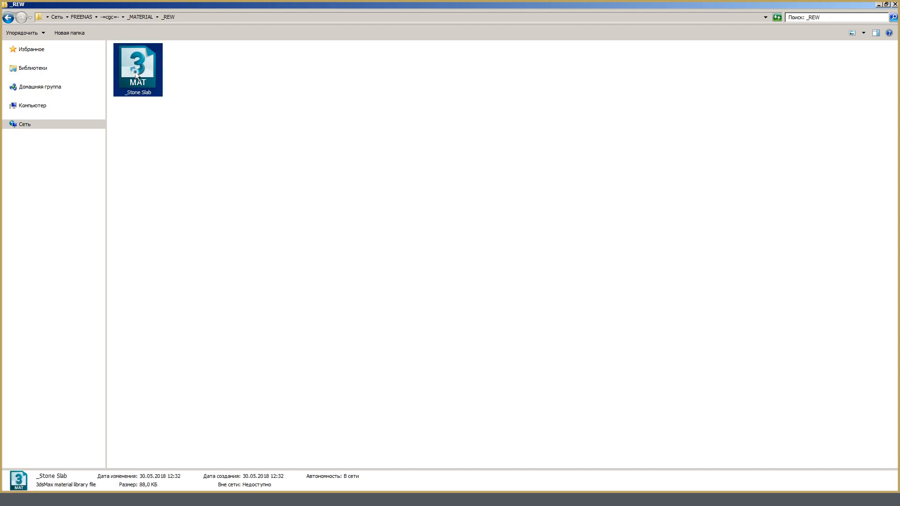
right_click(140, 83)
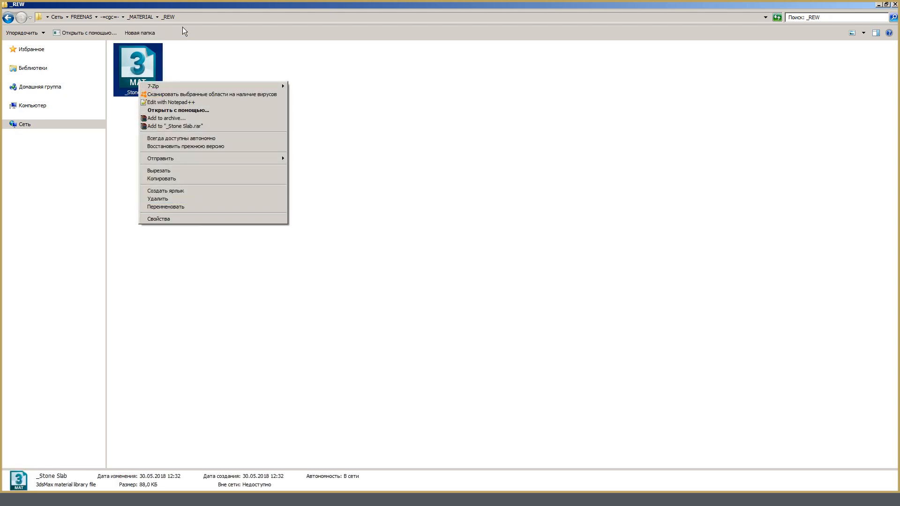
left_click(116, 17)
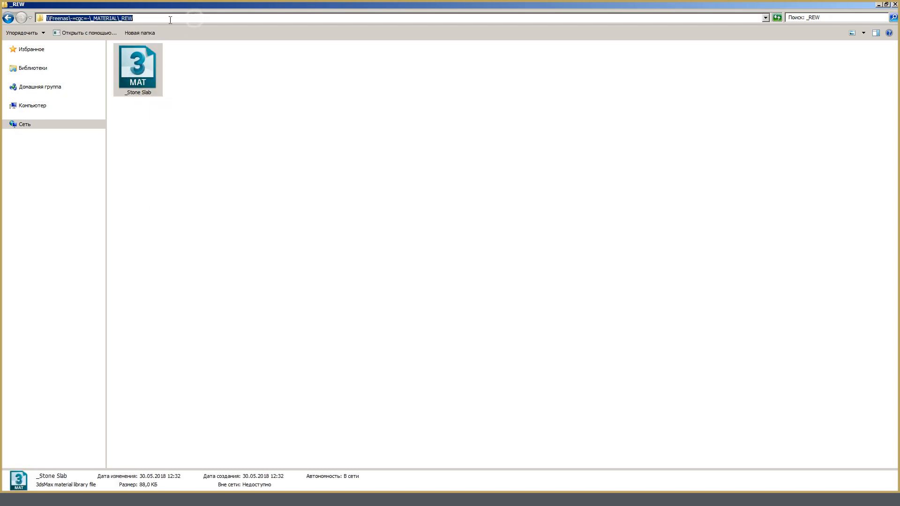
right_click(124, 17)
left_click(150, 44)
key("alt+Tab")
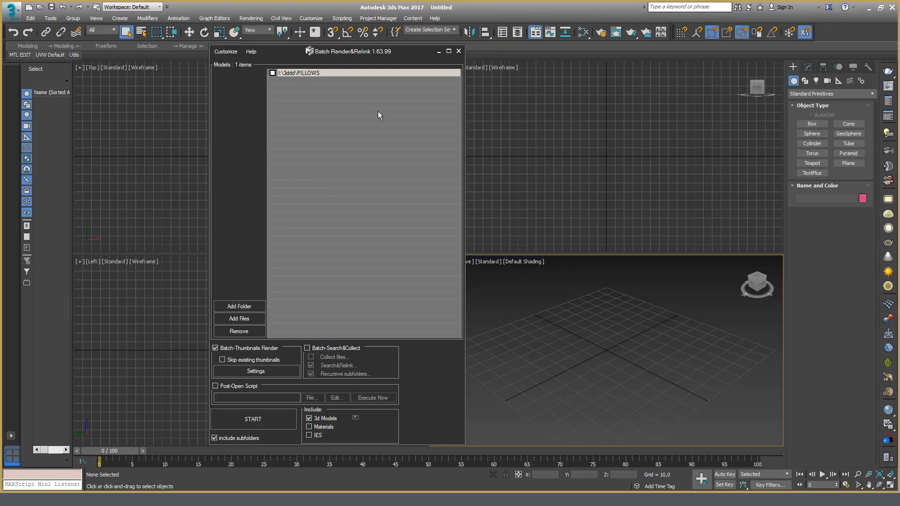
Include only Materials in the batch, excluding 3d Models.
left_click_drag(342, 56, 407, 50)
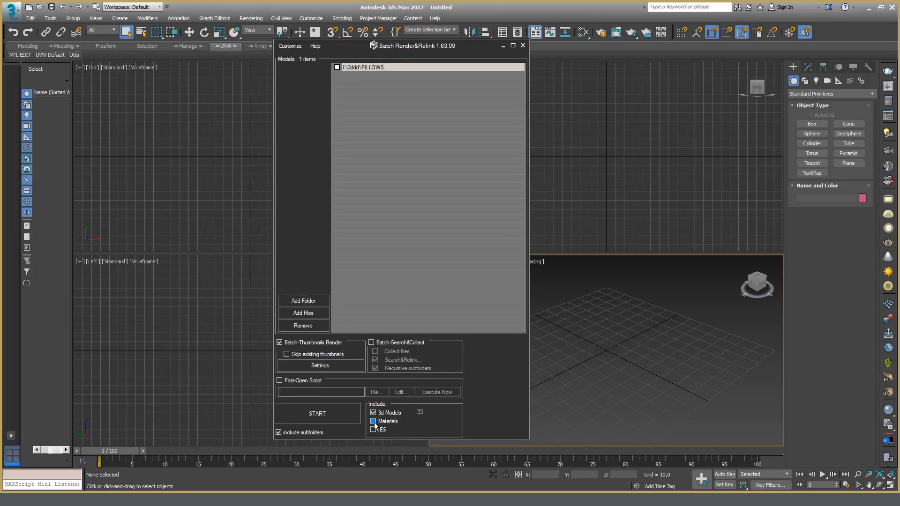
left_click(374, 421)
left_click(373, 413)
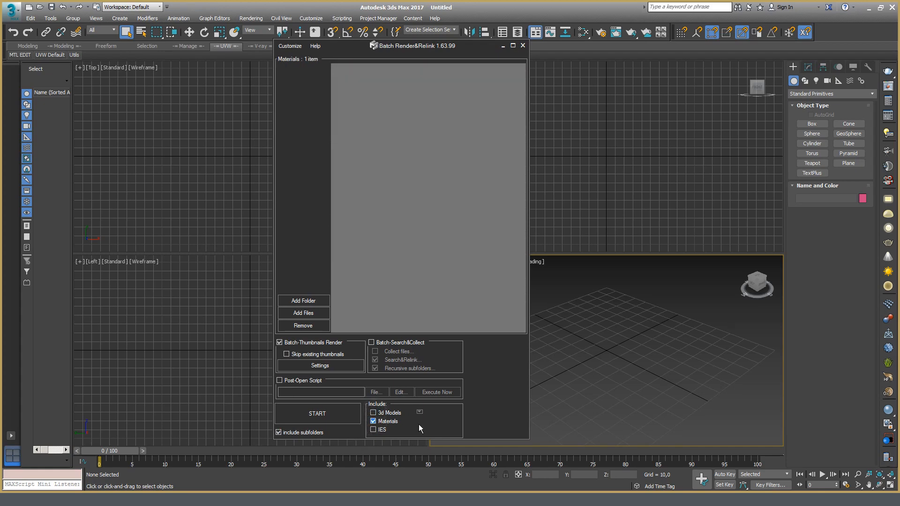
Add the copied folder \\Freenas\-=cgc=-\_MATERIAL\_REW to the materials list.
left_click(303, 300)
right_click(396, 266)
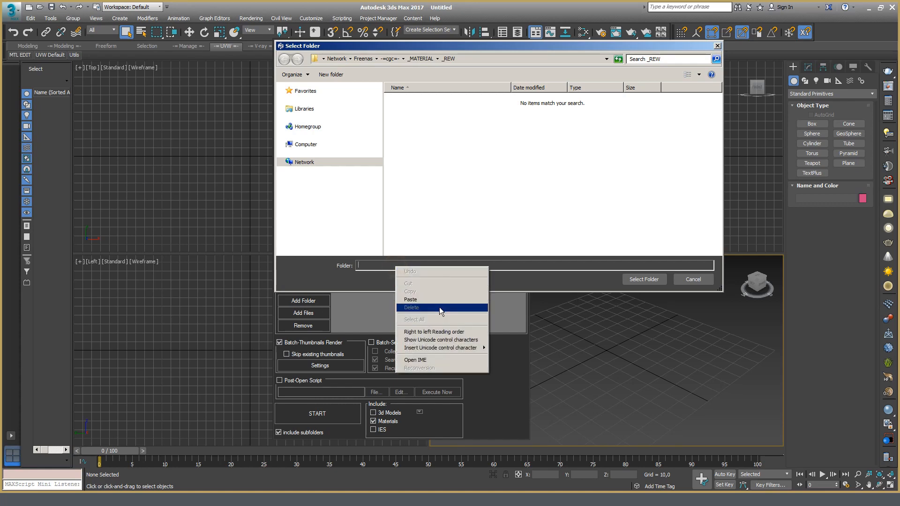
left_click(436, 300)
left_click(651, 280)
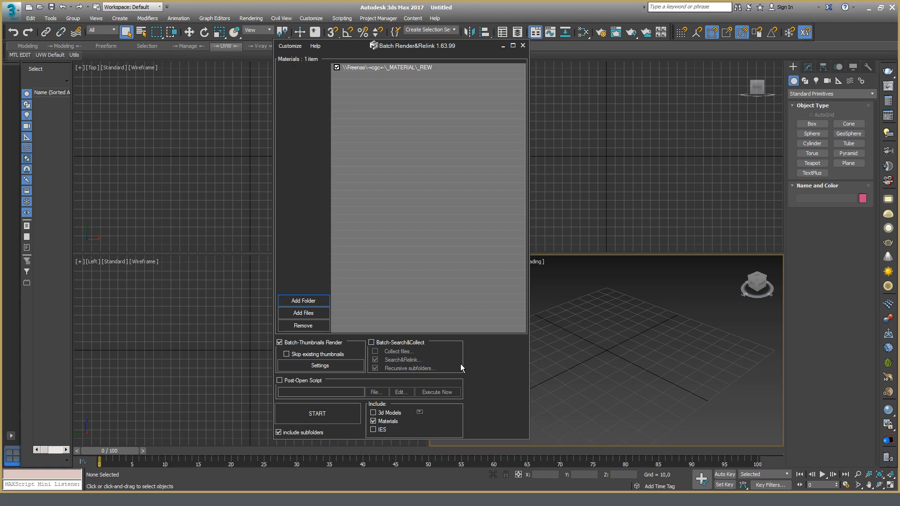
Run the batch thumbnail render on the _REW materials and open the generated _Stone Slab folder in Windows Explorer.
left_click(314, 415)
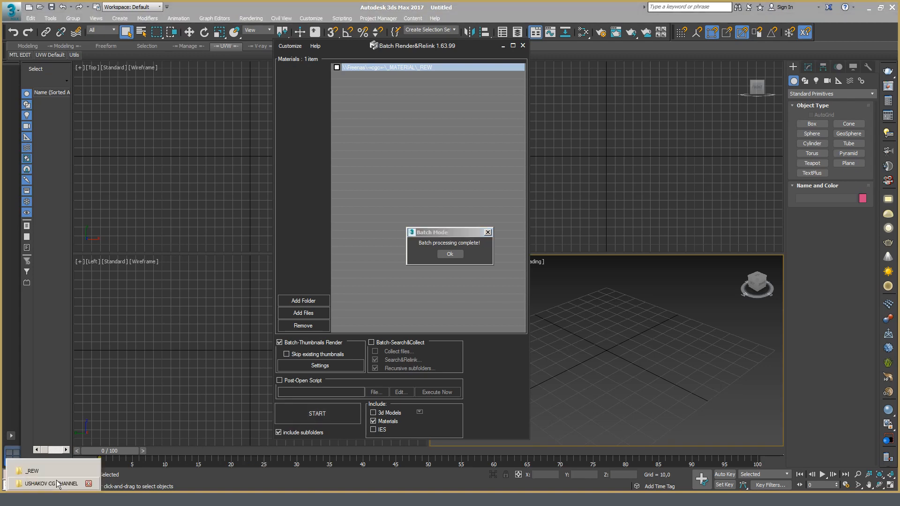
left_click(57, 470)
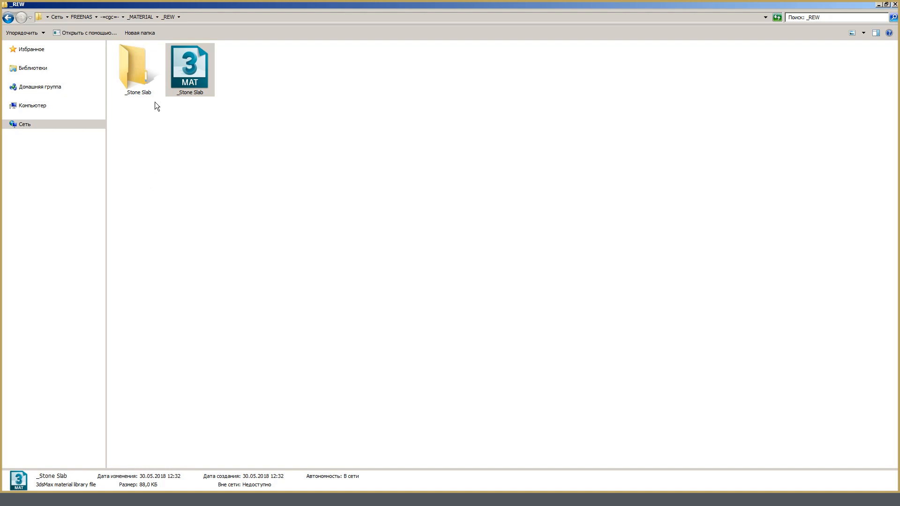
double_click(145, 94)
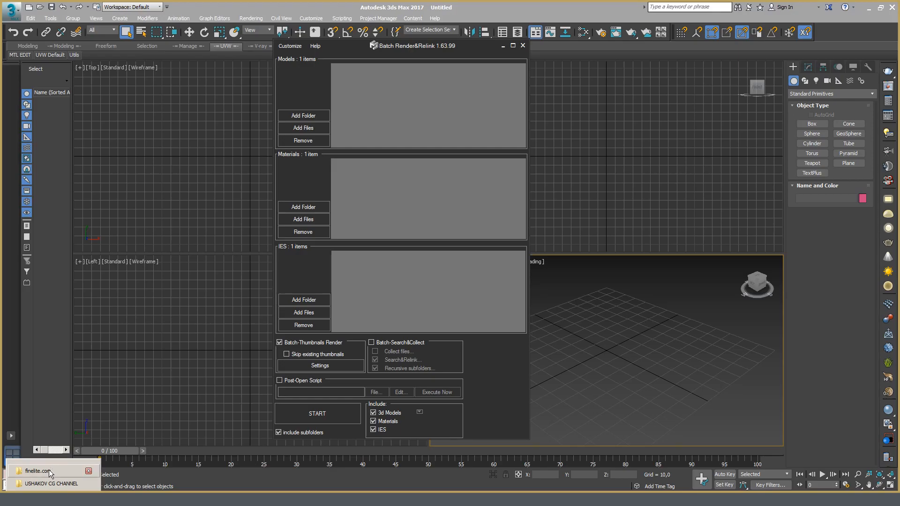
Copy the path of the finelite.com IES folder from Windows Explorer and return to 3ds Max.
left_click(48, 468)
left_click(191, 17)
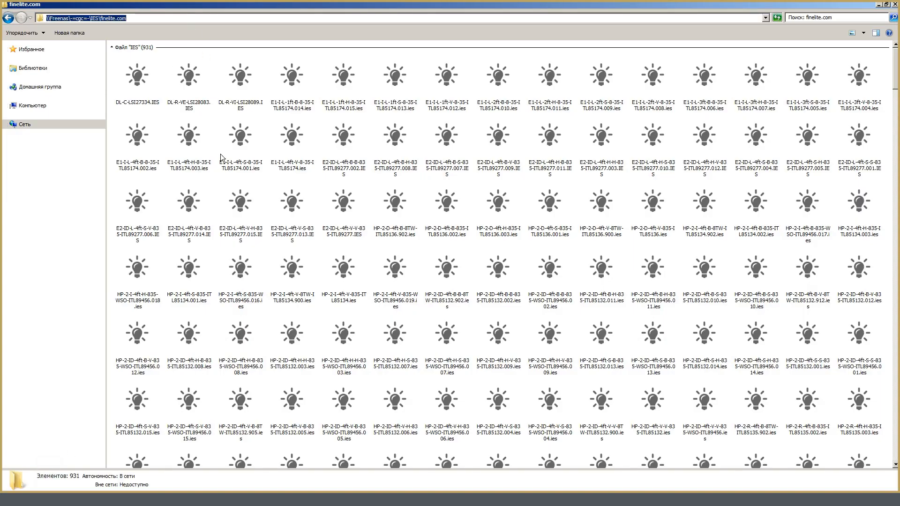
left_click(80, 500)
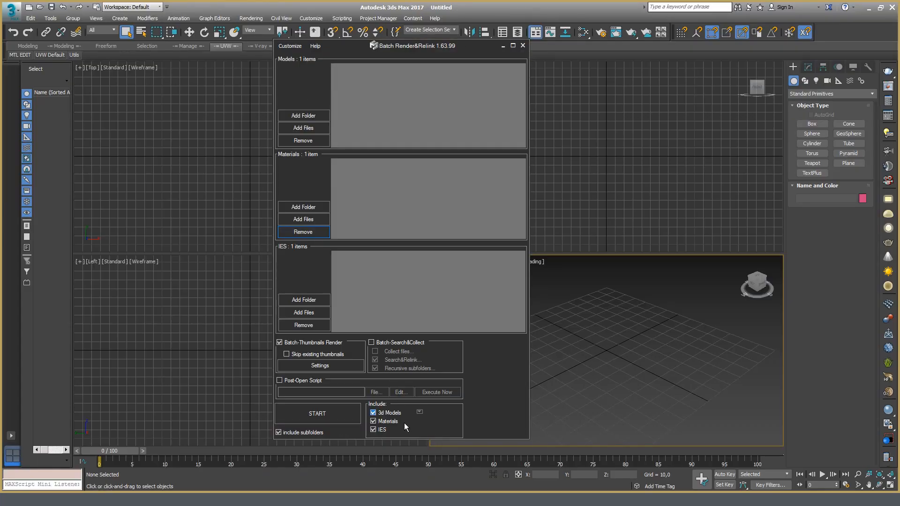
Include only IES in the batch and add the folder \\Freenas\-=cgc=-\IES\finelite.com to its list.
left_click(373, 421)
left_click(373, 412)
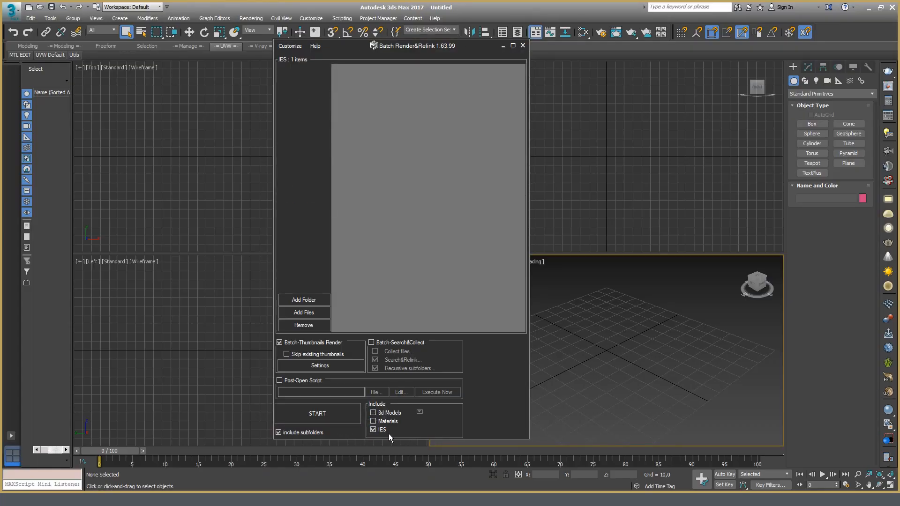
left_click(311, 299)
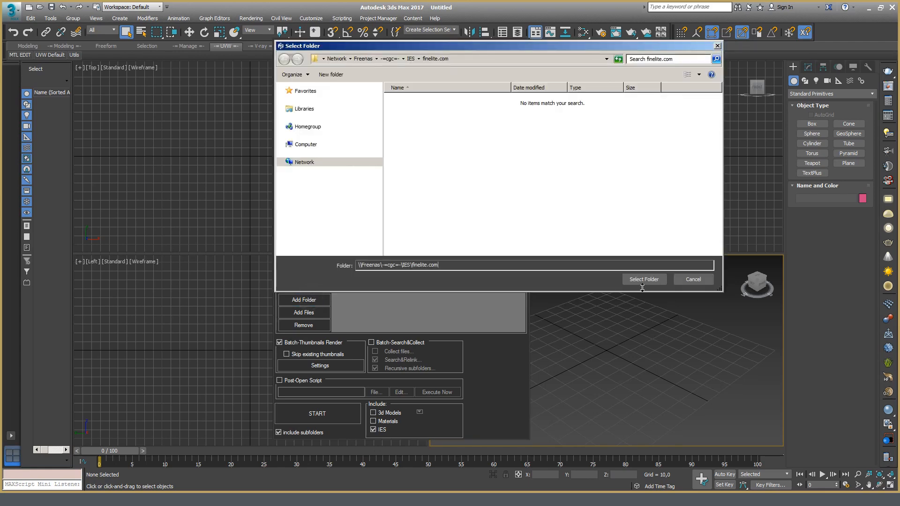
left_click(645, 279)
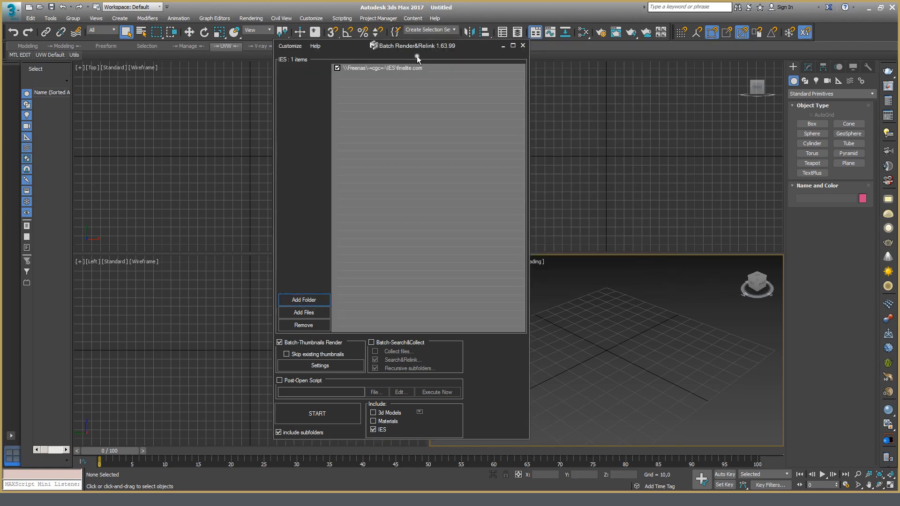
Start the batch thumbnail render on the finelite.com IES files and stop it partway through.
left_click(330, 417)
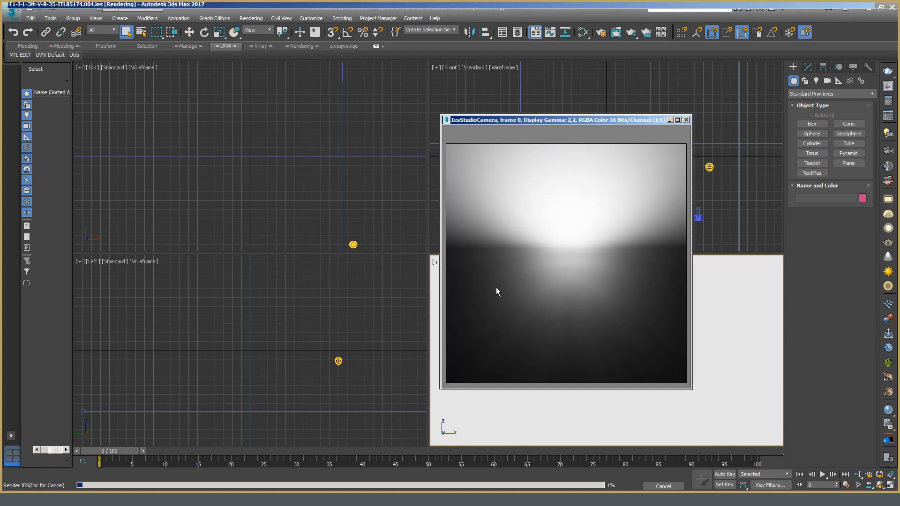
key("Escape")
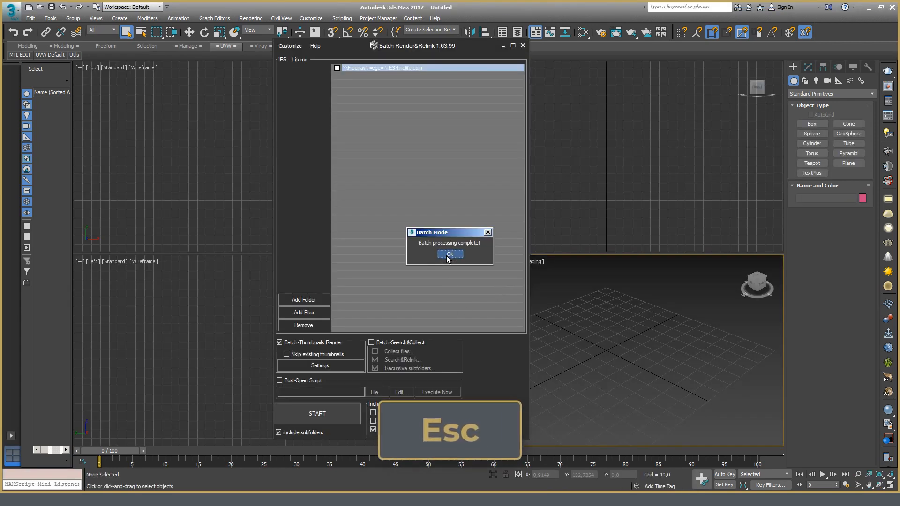
Dismiss the batch completion message, switch to Windows Explorer and look through the model thumbnails in the I:\3ddd\PILLOWS folder.
left_click(447, 256)
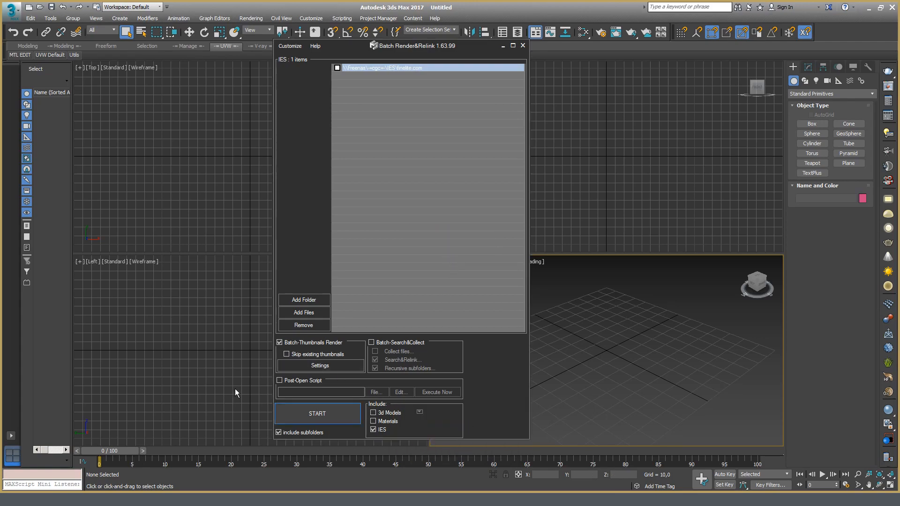
left_click(59, 476)
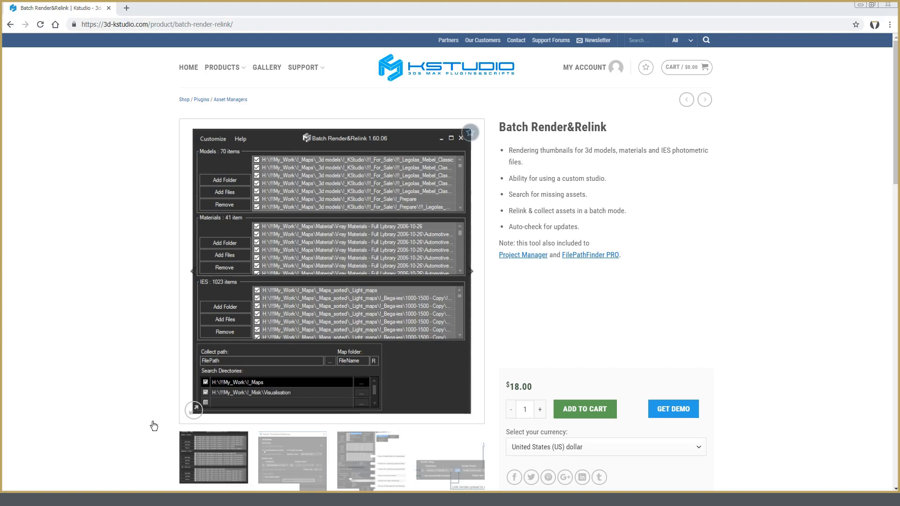
mouse_move(53, 492)
left_click(53, 471)
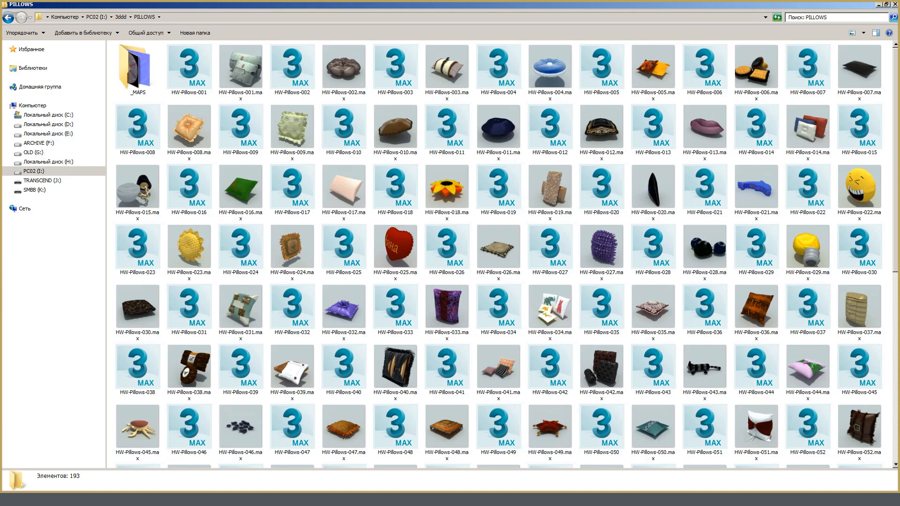
left_click_drag(896, 106, 883, 177)
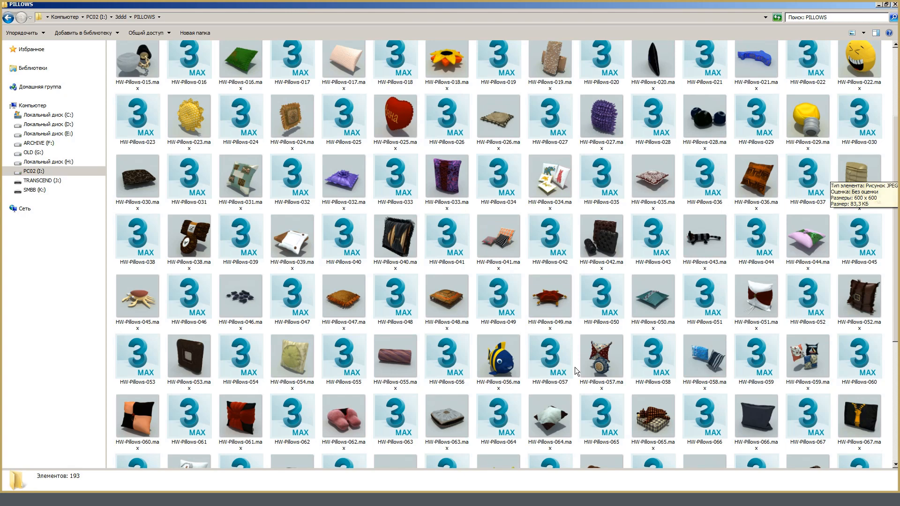
Switch back to 3ds Max and bring up the Project Manager window.
left_click(134, 499)
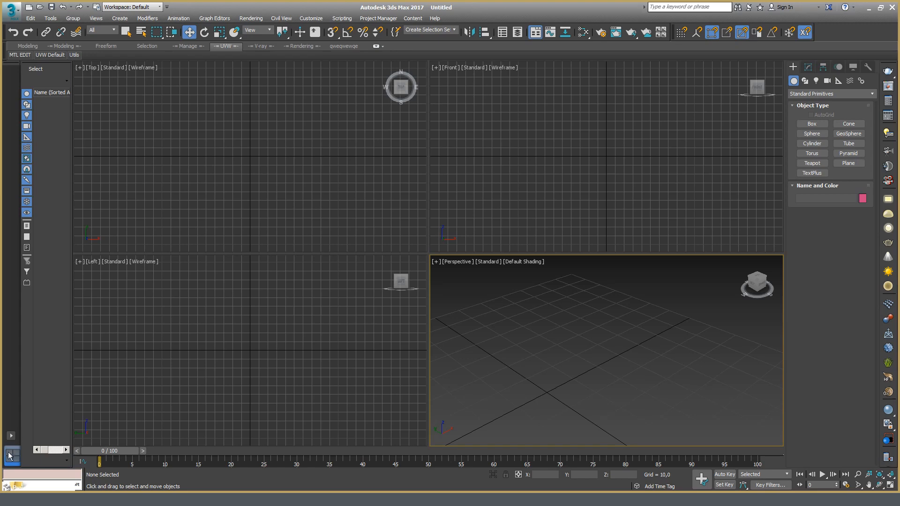
left_click(14, 486)
left_click(23, 432)
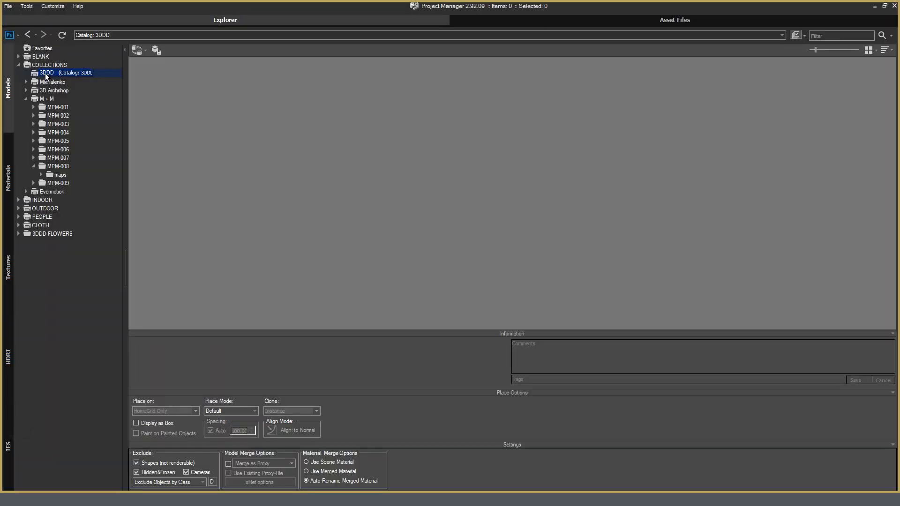
Open the folder selection dialog for adding a folder to the 3DDD catalog under COLLECTIONS.
left_click(19, 65)
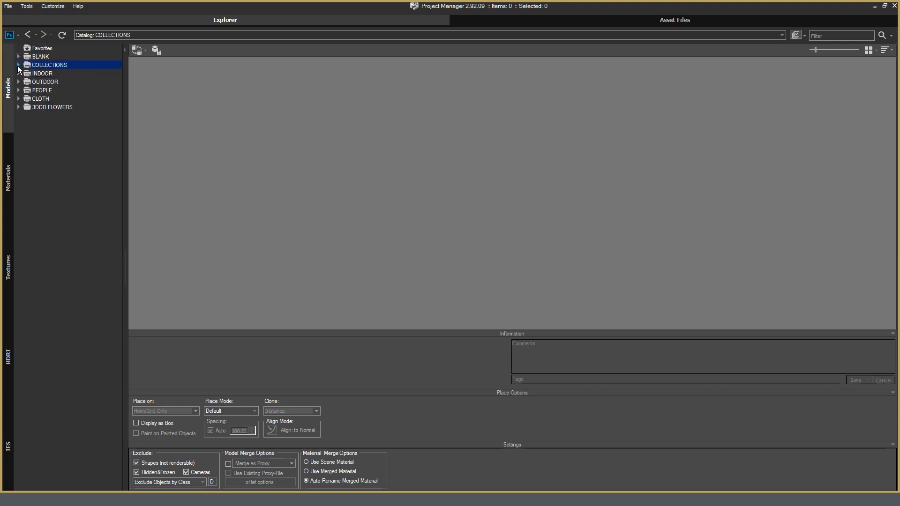
left_click(19, 65)
left_click(46, 74)
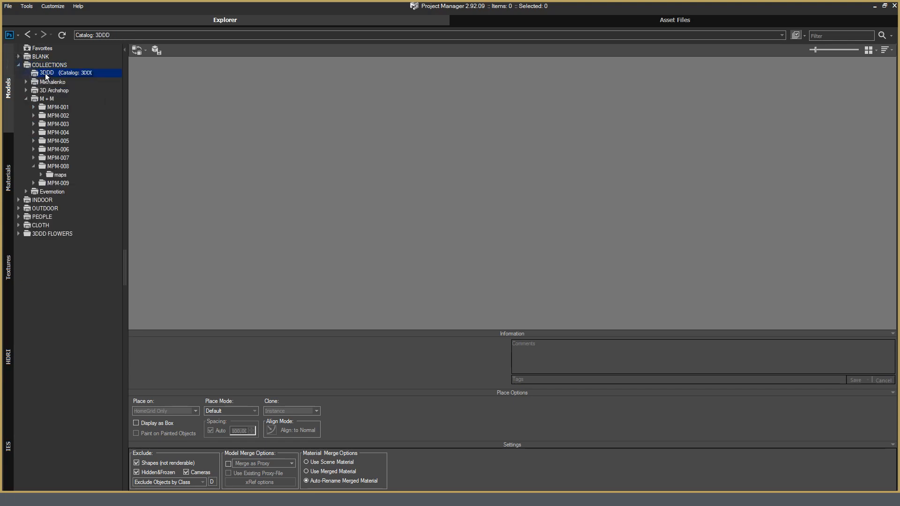
right_click(46, 75)
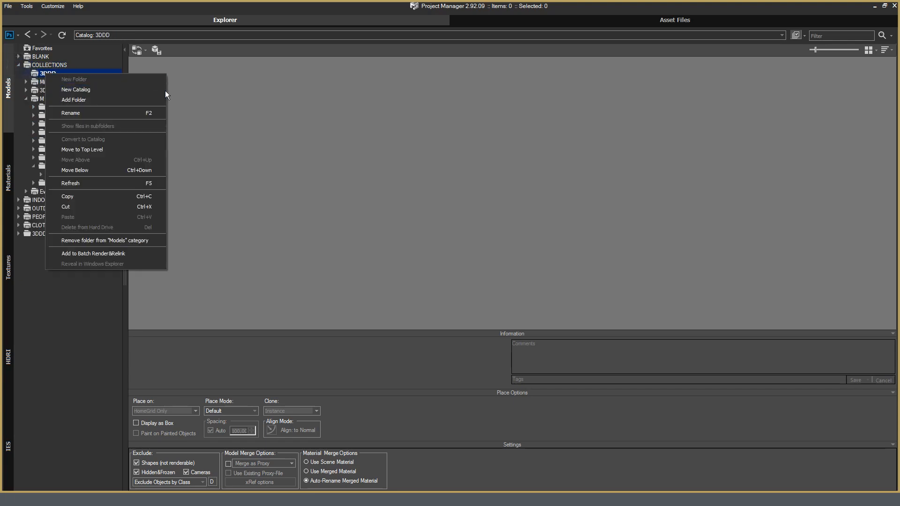
left_click(82, 102)
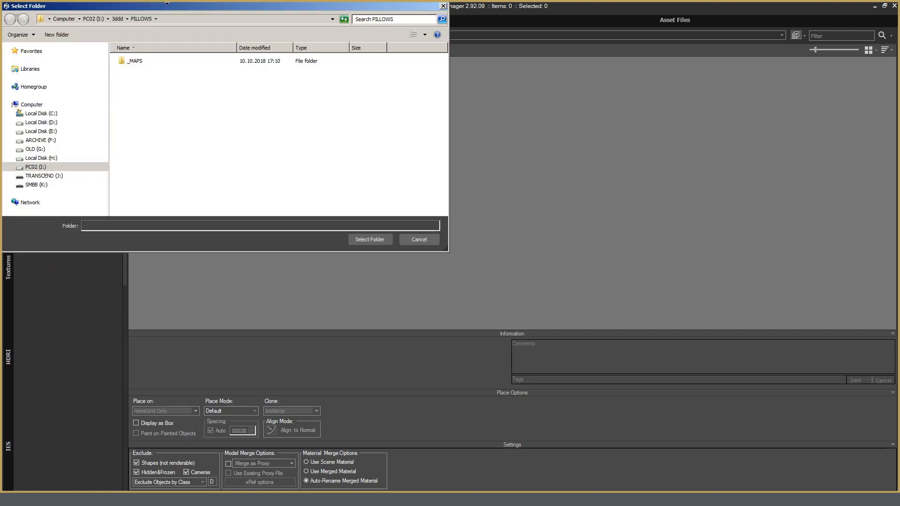
key("ctrl+v")
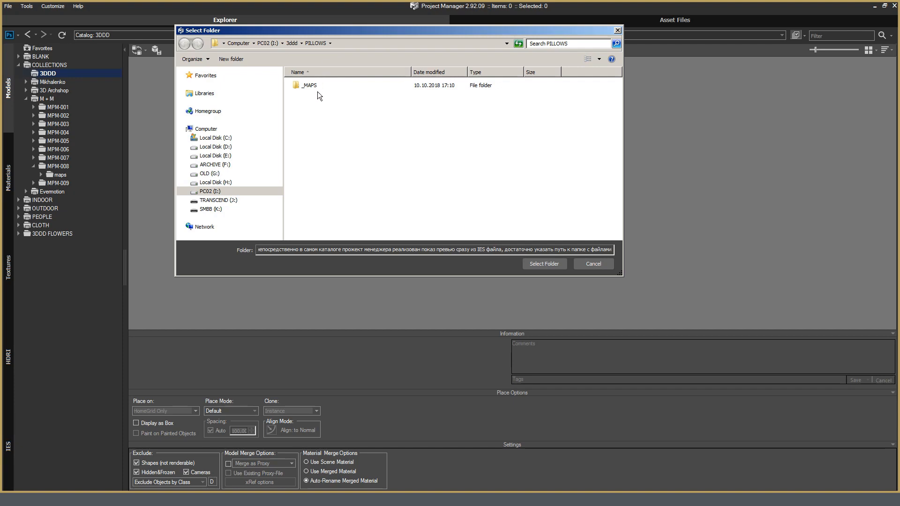
left_click_drag(592, 249, 307, 261)
key("BackSpace")
key("ctrl+a")
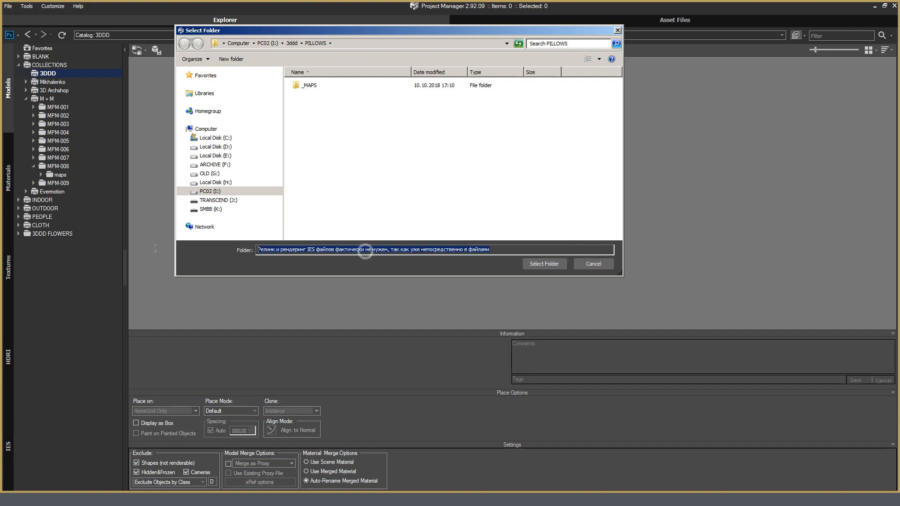
key("BackSpace")
Add the I:\3ddd\PILLOWS folder to the 3DDD catalog and place the HW-Pillows-022.max model in the scene.
left_click(536, 264)
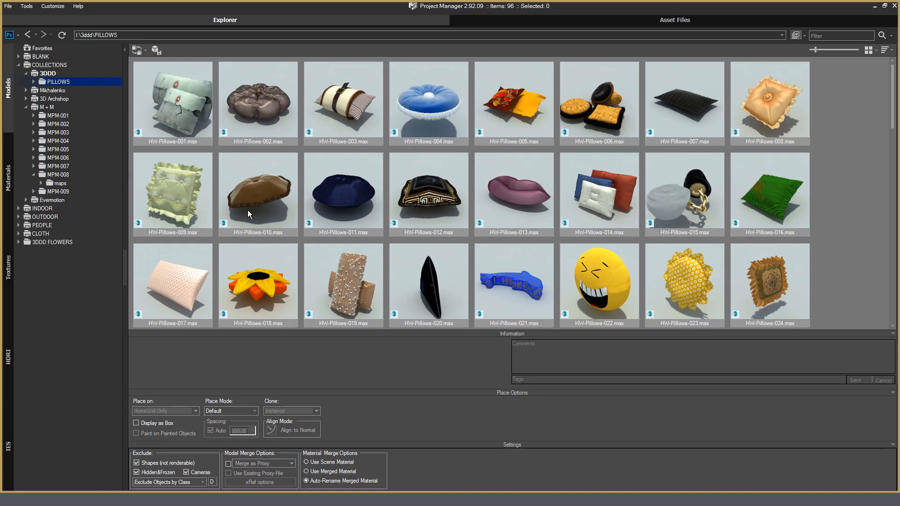
left_click(594, 274)
scroll(593, 282, "down", 7)
scroll(592, 291, "up", 7)
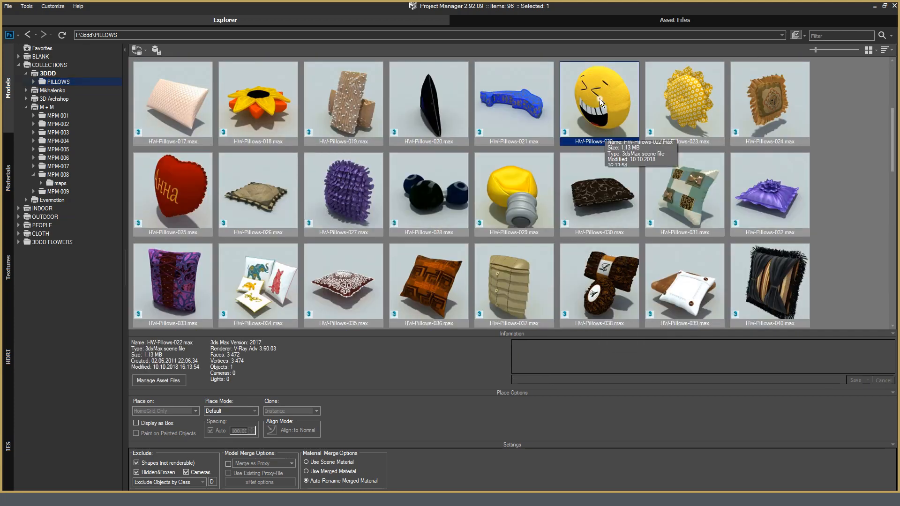
left_click(875, 6)
left_click(726, 383)
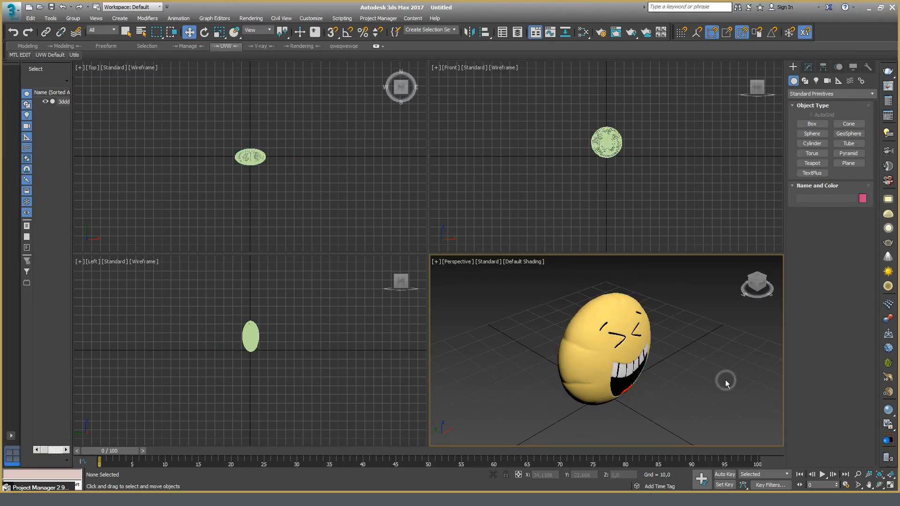
Restore Project Manager and merge MPM-008-005.MAX and MPM-008-010.MAX from the MPM-008 folder into the scene.
right_click(45, 489)
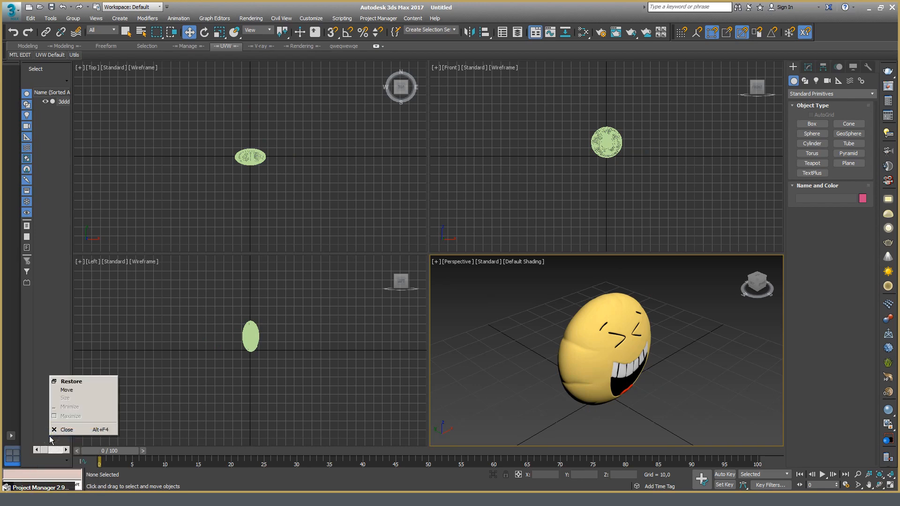
left_click(66, 381)
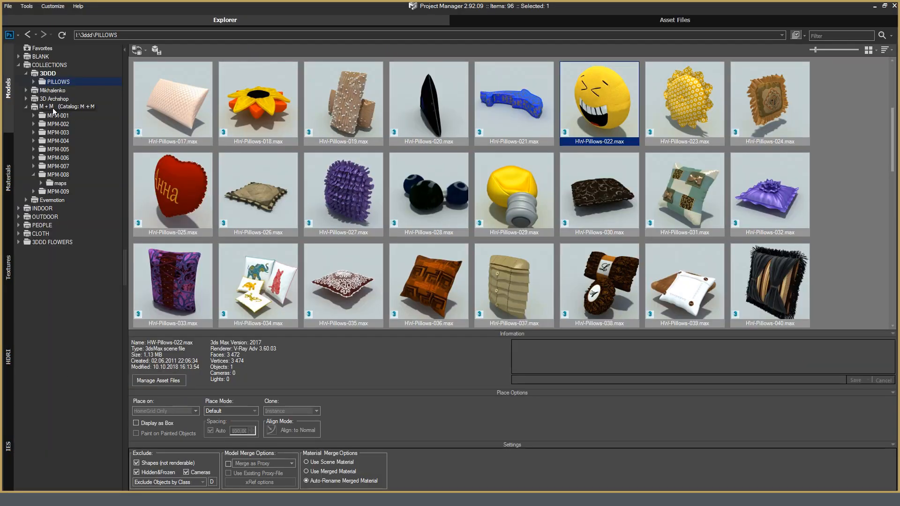
left_click(59, 175)
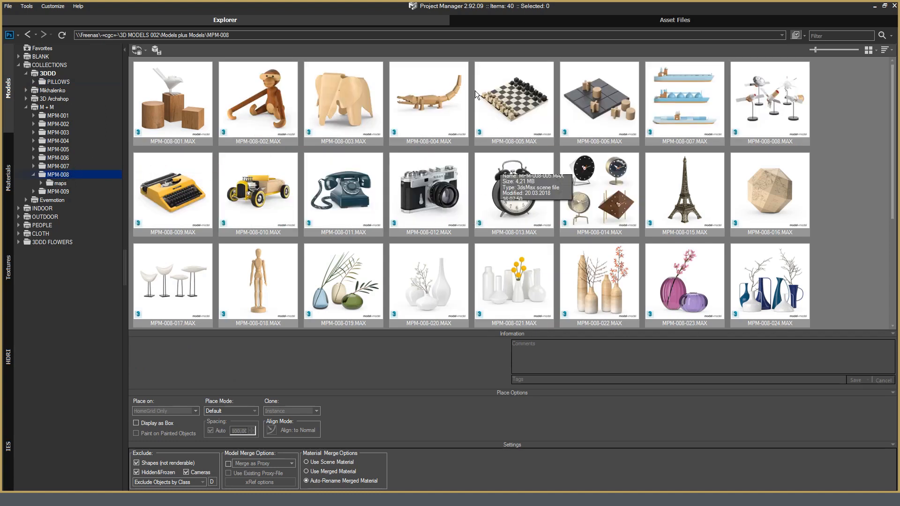
left_click(530, 106)
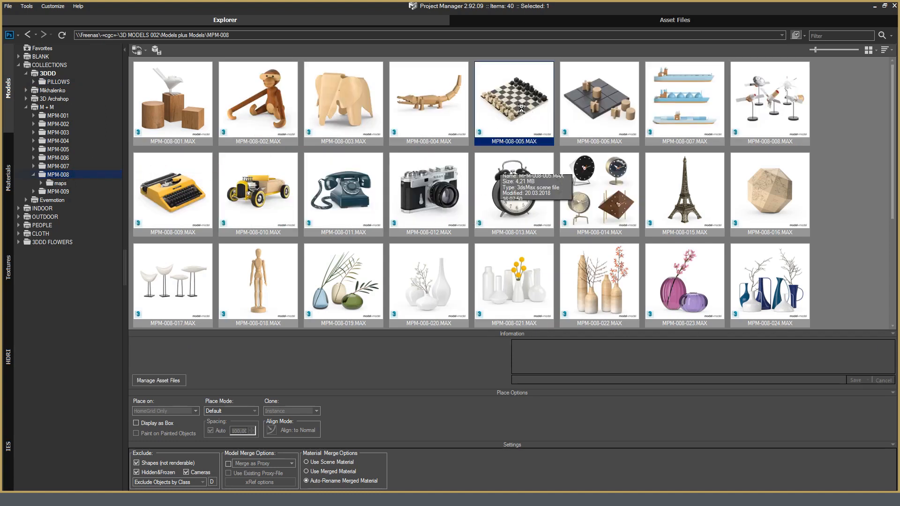
left_click(252, 211)
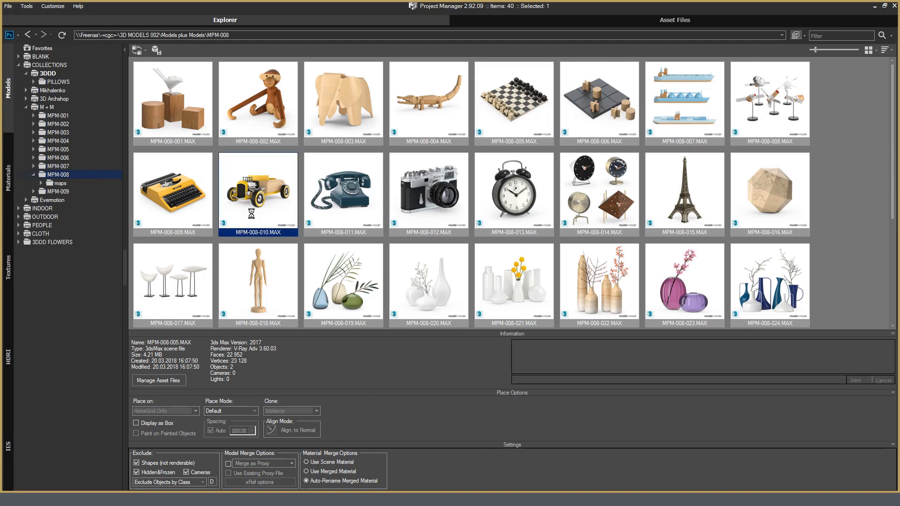
left_click(895, 7)
Move the game-position chess board to about X 98, Y 42, the starting-position board to X -93, Y 43 and the pillow to X -32, Y -54.
middle_click_drag(348, 171, 338, 175)
left_click(338, 176)
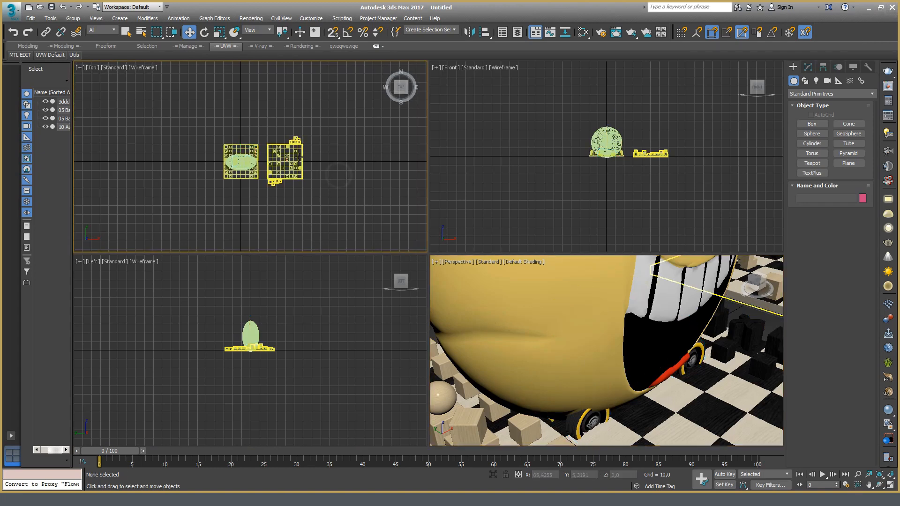
left_click(286, 161)
left_click_drag(286, 159, 329, 122)
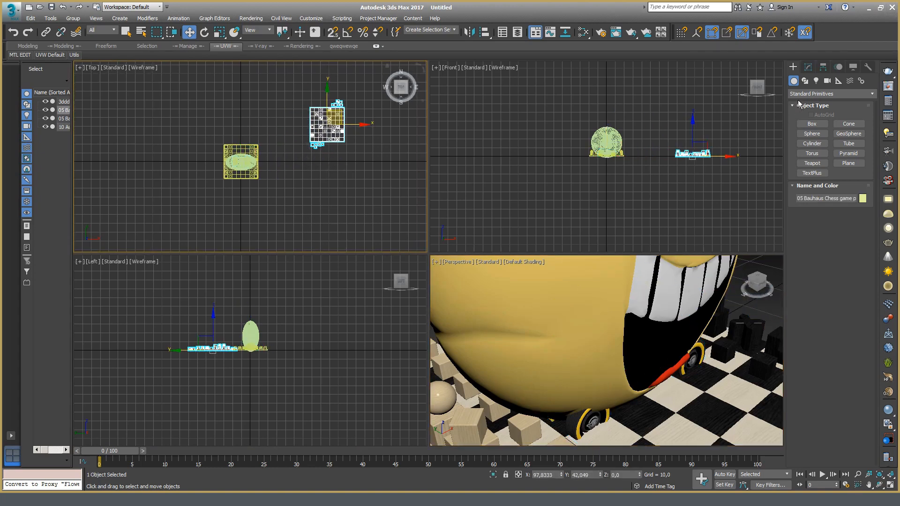
left_click(808, 66)
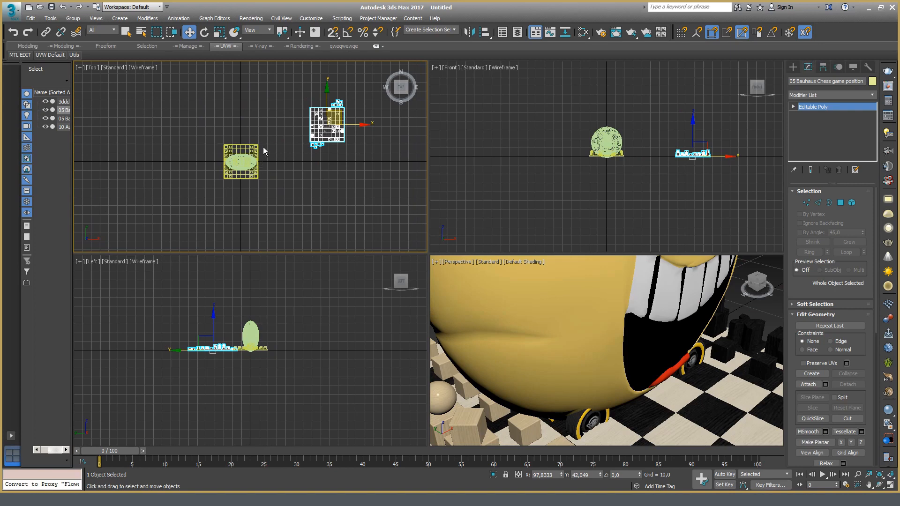
left_click_drag(253, 149, 171, 112)
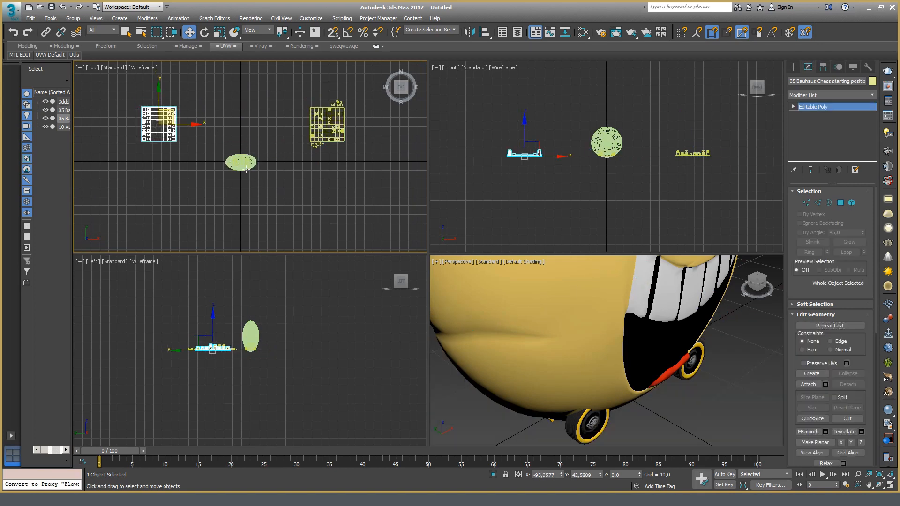
left_click_drag(246, 168, 217, 214)
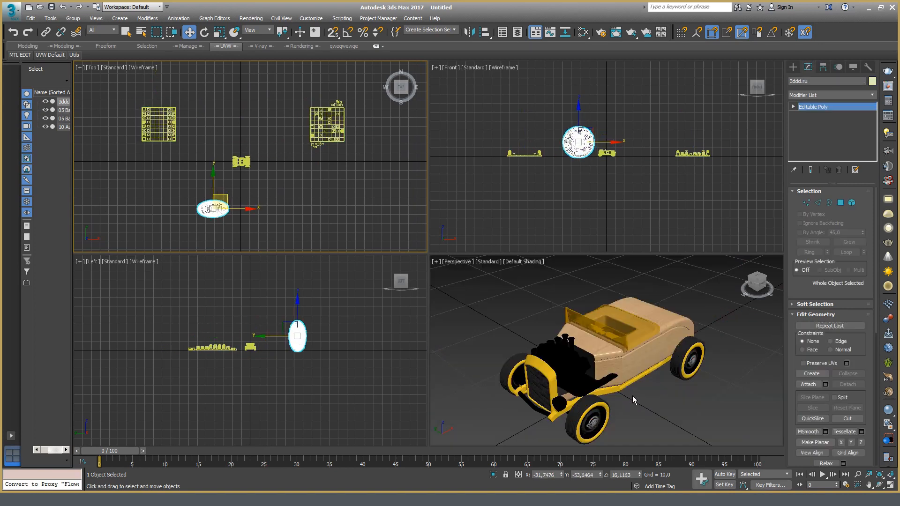
Move the hot rod car in the perspective view to about X 4, Y 17.
left_click(597, 343)
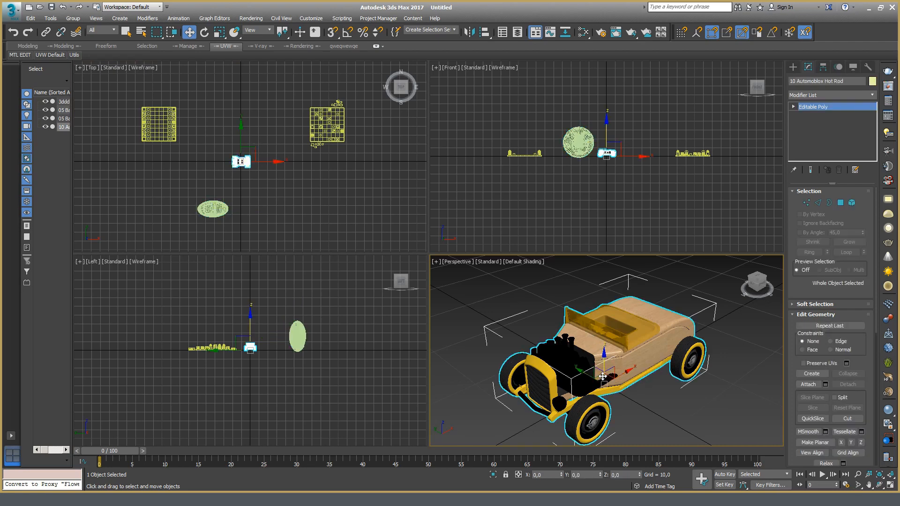
left_click_drag(602, 376, 545, 314)
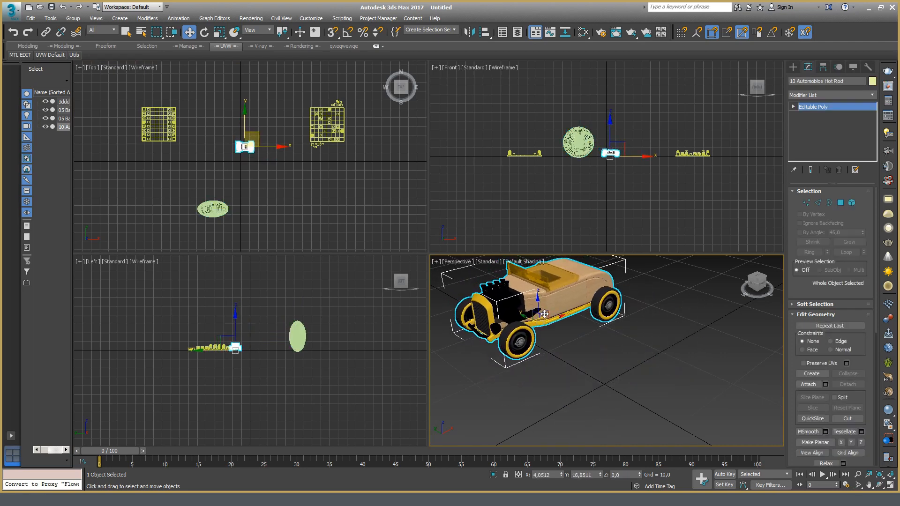
right_click(656, 350)
left_click(575, 392)
scroll(577, 412, "down", 10)
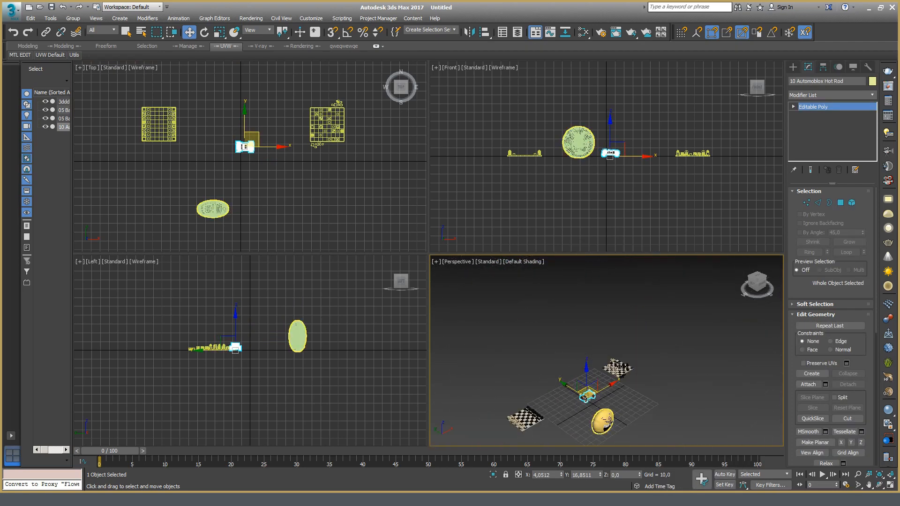
middle_click_drag(610, 422, 586, 376)
Check the texture names, paths and status of the placed models in Asset Tracking, and close it.
key("shift+t")
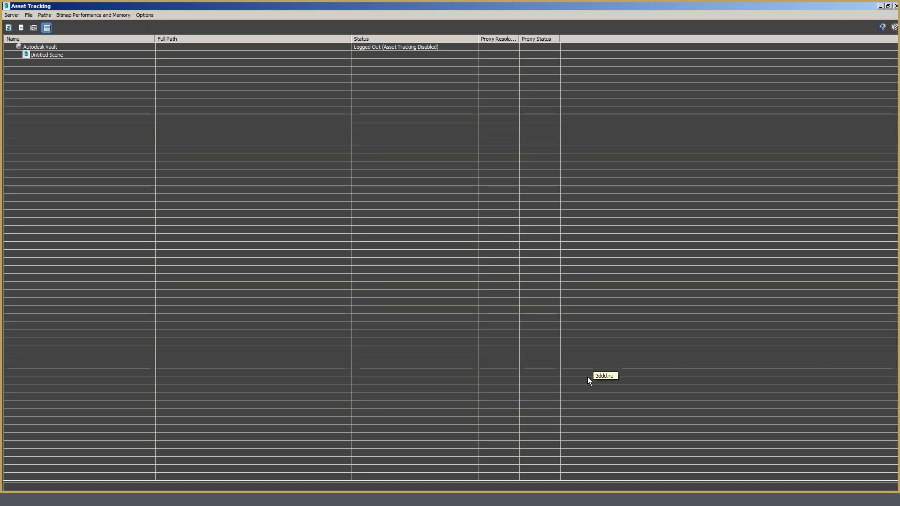
right_click(447, 277)
left_click(490, 383)
left_click(360, 246)
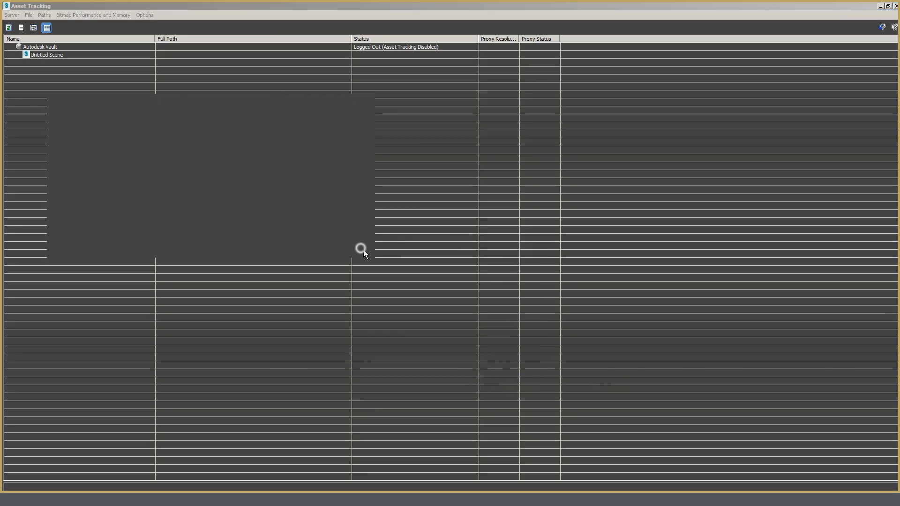
right_click(470, 255)
left_click(516, 370)
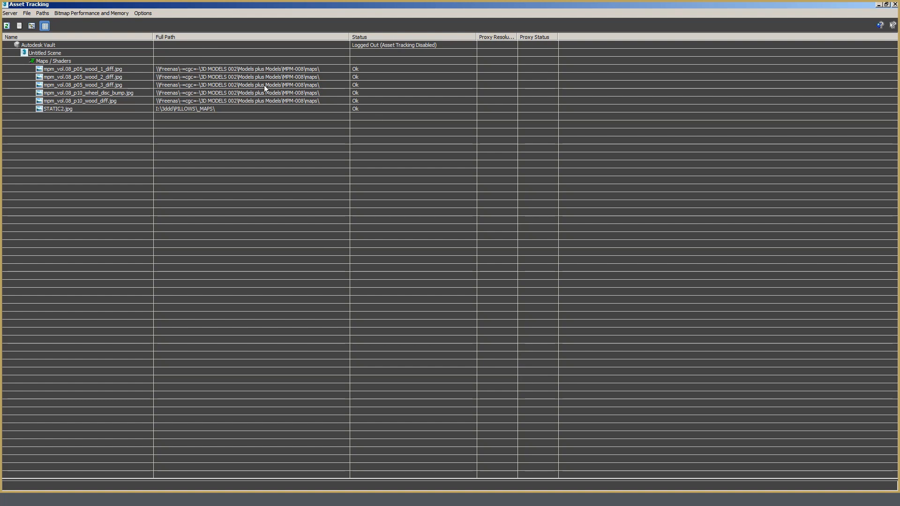
left_click_drag(349, 36, 344, 36)
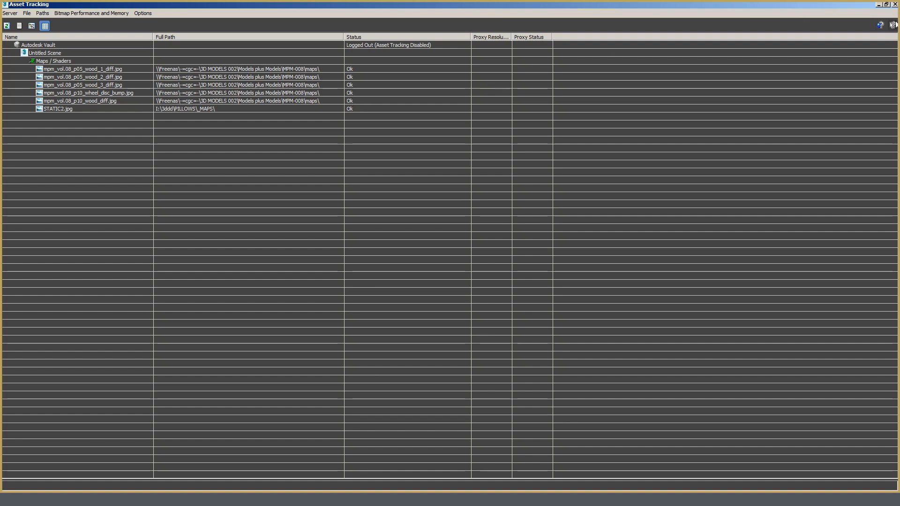
left_click(895, 5)
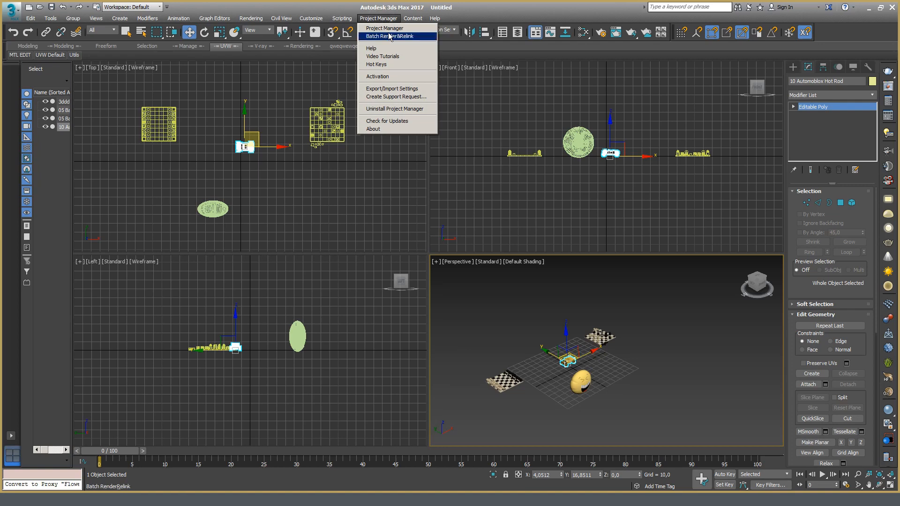
Reopen Project Manager maximized and check the thumbnails of the _Stone Slab materials and the finelite.com IES files.
left_click(384, 28)
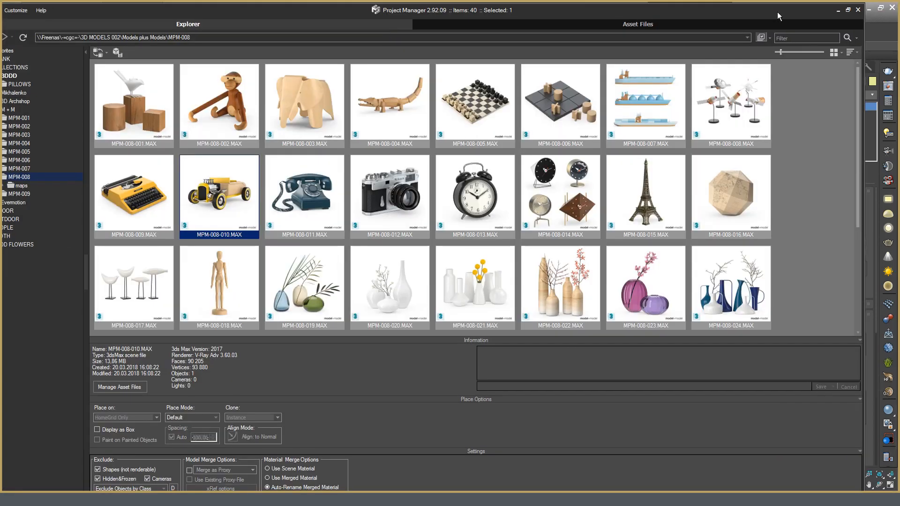
left_click(848, 10)
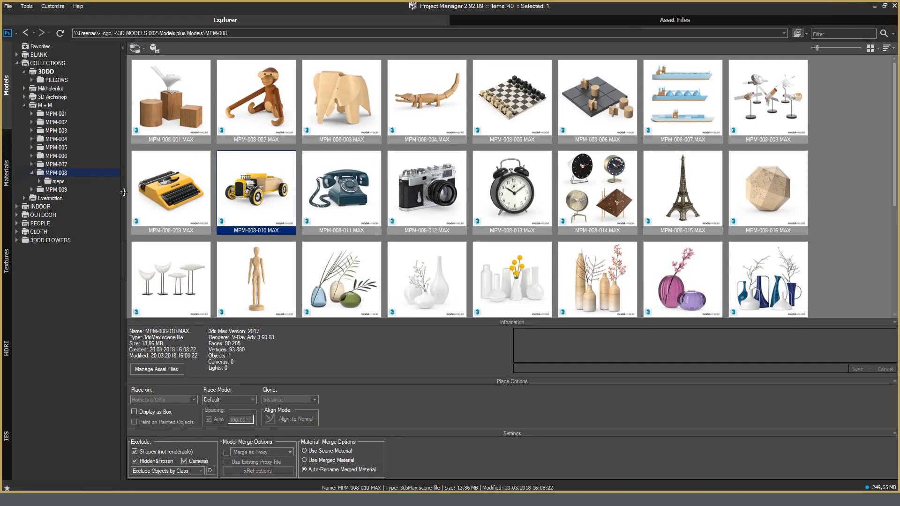
left_click(7, 174)
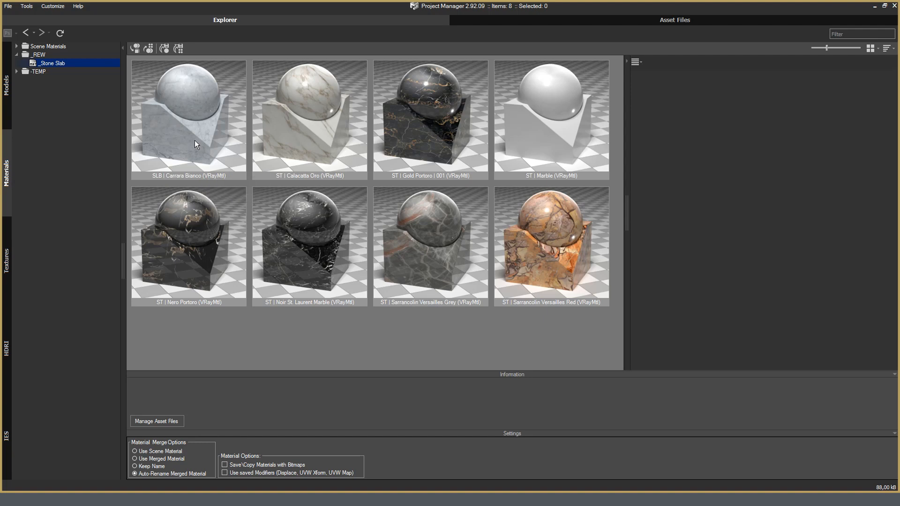
left_click(8, 402)
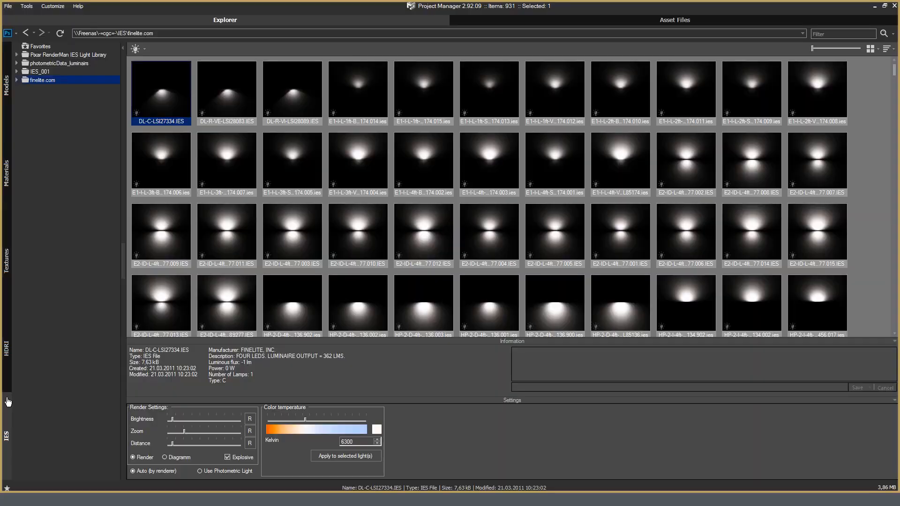